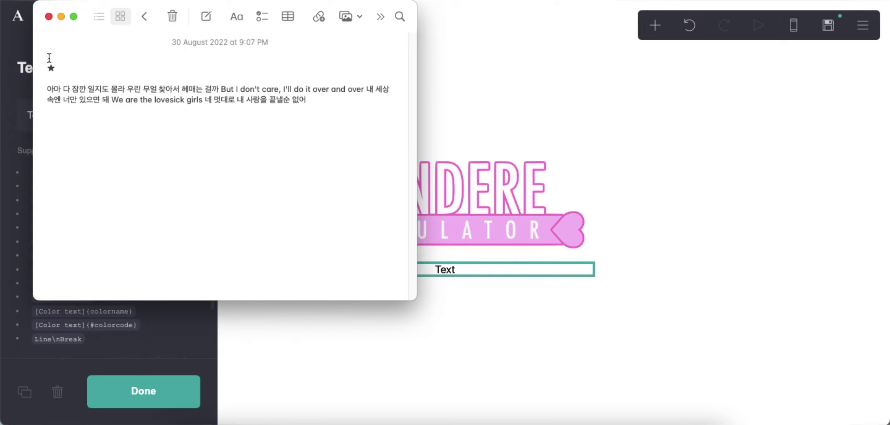
- Replace the placeholder text below the logo with the link markup "[› New Game](#i)"
left_click(63, 138)
left_click(3, 115)
type("[")
right_click(59, 115)
left_click(87, 204)
type("> New Game](#i")
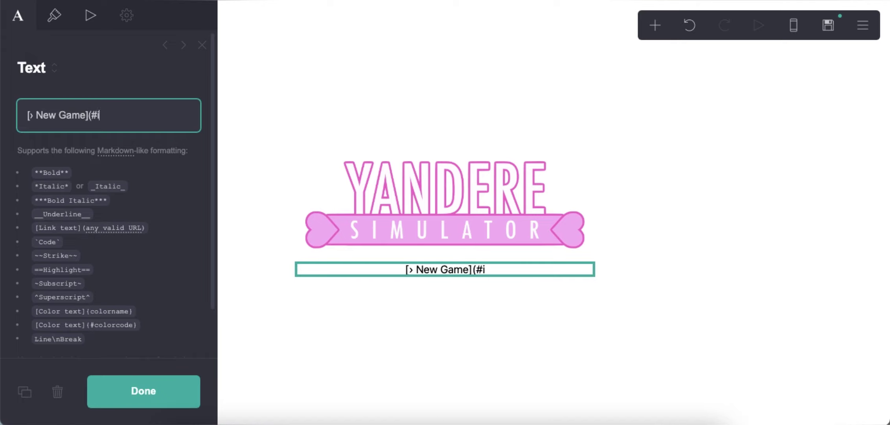
- Set the New Game text's color and link hover color to #F7BFE7
left_click(54, 15)
left_click(135, 156)
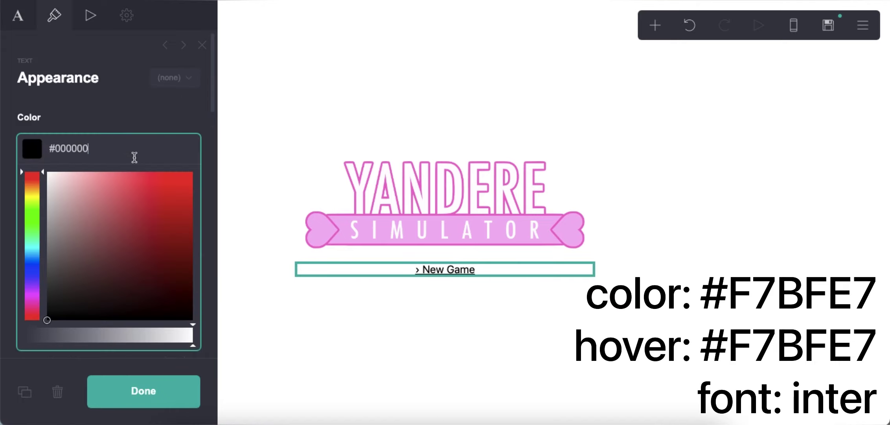
type("#F7BFE7")
key("Return")
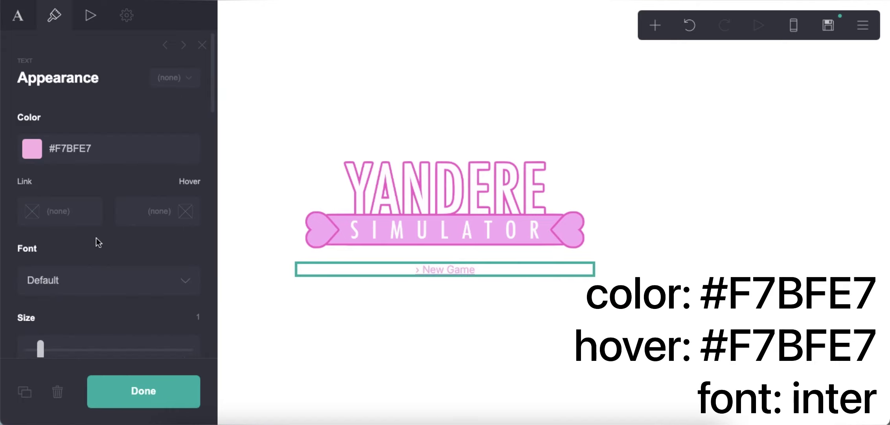
left_click(148, 217)
type("#F7BFE7")
key("Return")
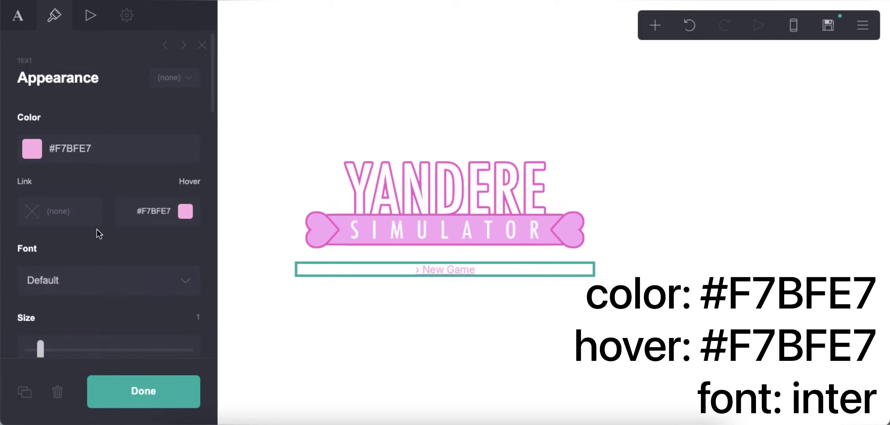
- Set the New Game text's font to Inter, its size to 2 and its weight to Bold
left_click(91, 261)
scroll(92, 261, "down", 15)
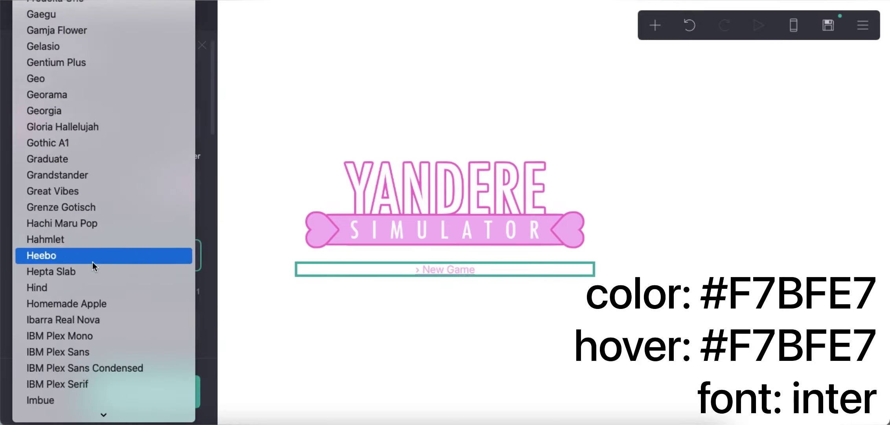
left_click(88, 309)
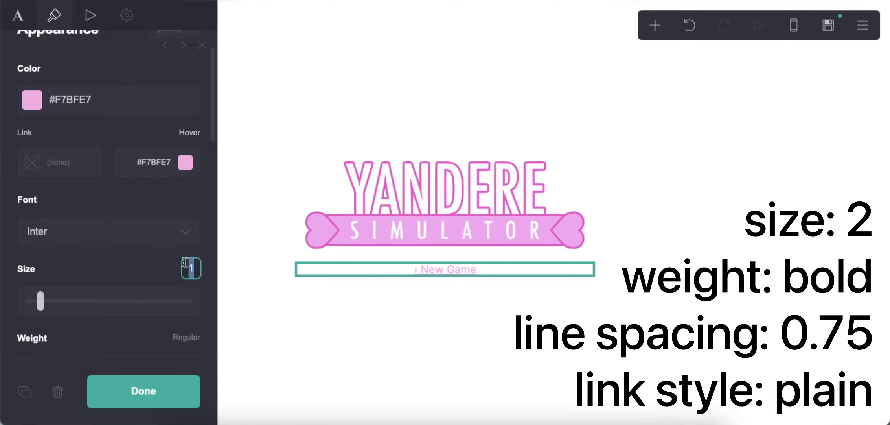
left_click_drag(40, 300, 65, 300)
scroll(128, 262, "down", 3)
scroll(128, 261, "down", 3)
left_click_drag(88, 181, 149, 181)
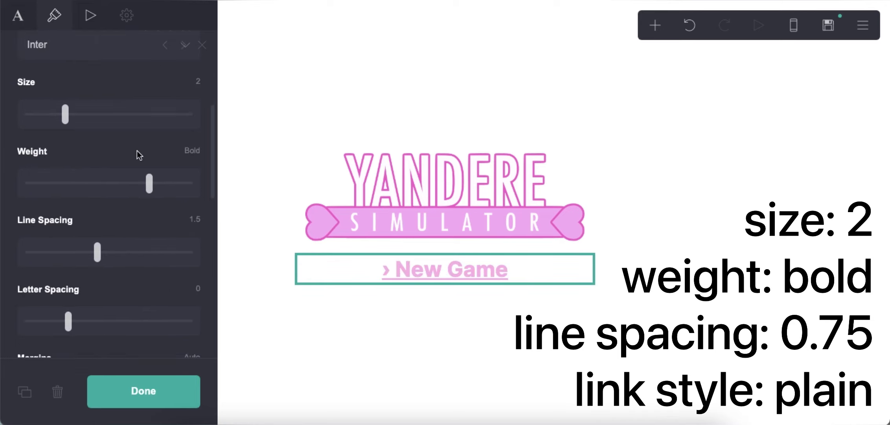
- Set the New Game text's line spacing to 0.75 and its link style to Plain
scroll(185, 251, "down", 1)
left_click_drag(97, 233, 23, 233)
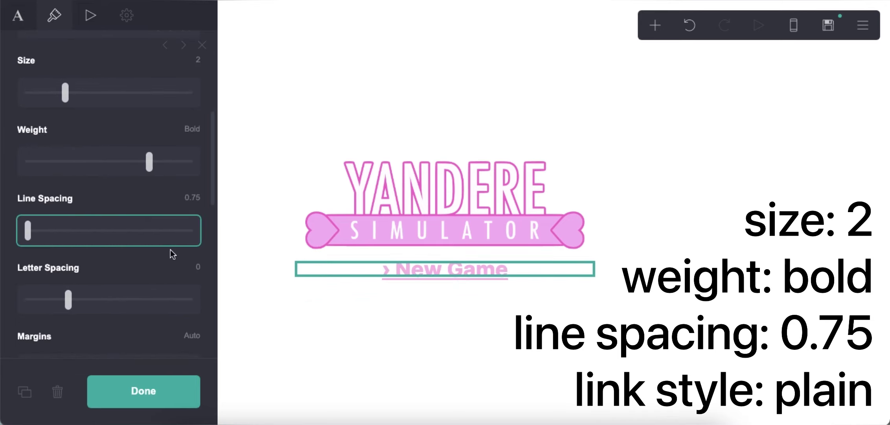
scroll(129, 247, "down", 8)
left_click(116, 214)
left_click(118, 222)
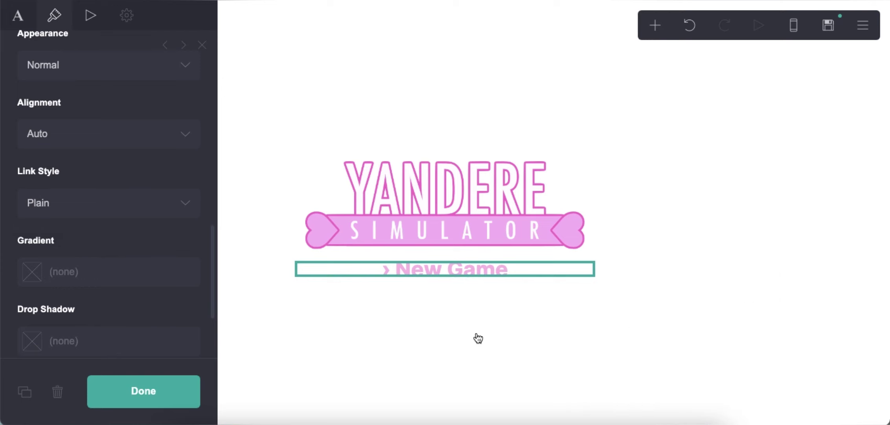
- Add a section break control below the New Game text and name it "i"
left_click(477, 338)
left_click(656, 24)
left_click(612, 302)
scroll(119, 307, "down", 4)
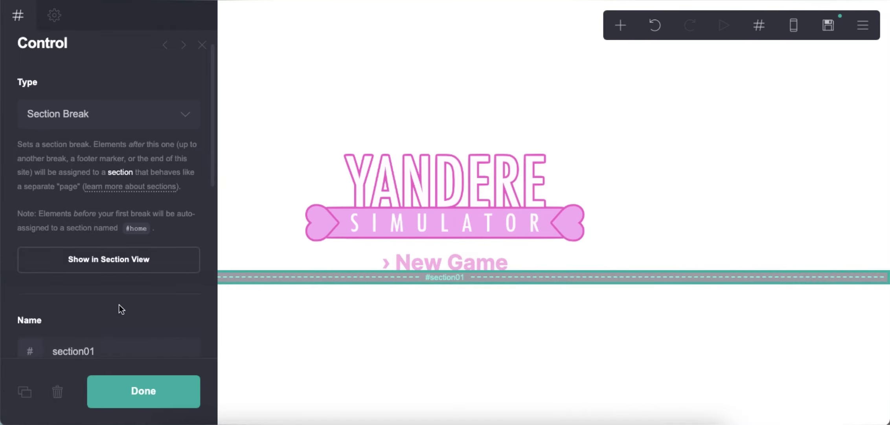
double_click(136, 260)
type("i")
left_click(476, 347)
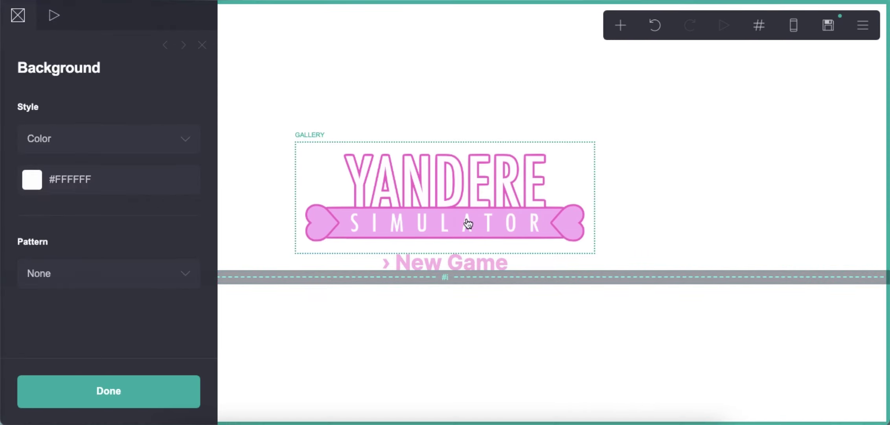
- Duplicate the logo gallery and move the copy below the #i section break
left_click(469, 223)
left_click(25, 392)
left_click_drag(411, 219, 425, 340)
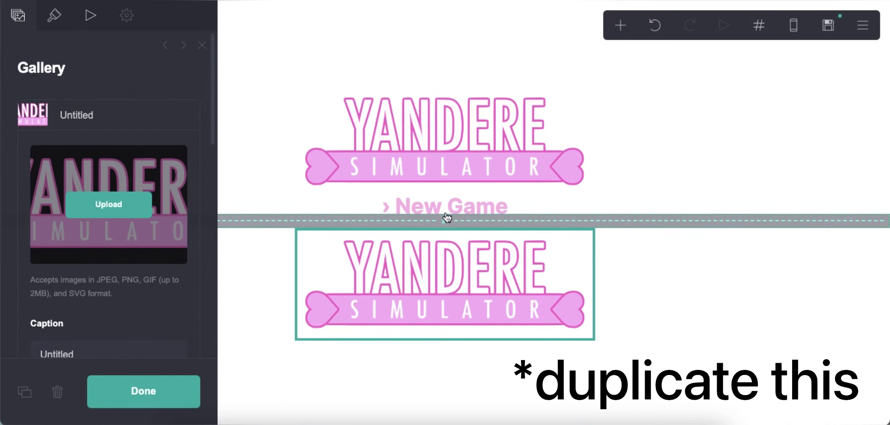
- Duplicate the New Game text beneath the copied logo and change it to "[› Resume Game](#ii)"
left_click(446, 209)
left_click(25, 392)
left_click_drag(351, 219, 427, 340)
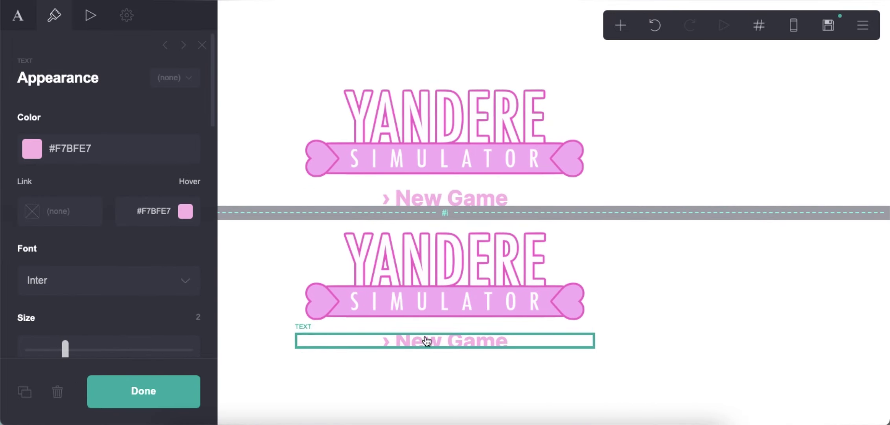
left_click(25, 27)
type("Resume Game](#ii")
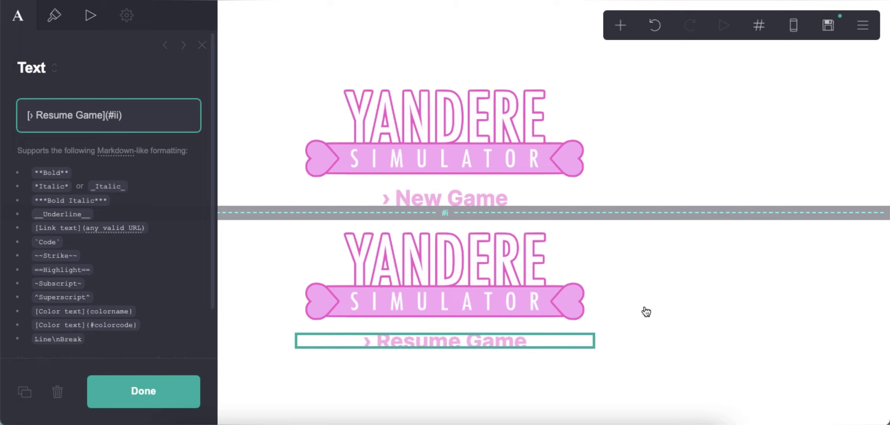
- Add a container below the Resume Game text and set its type to Columns
left_click(646, 312)
left_click(621, 26)
left_click(478, 303)
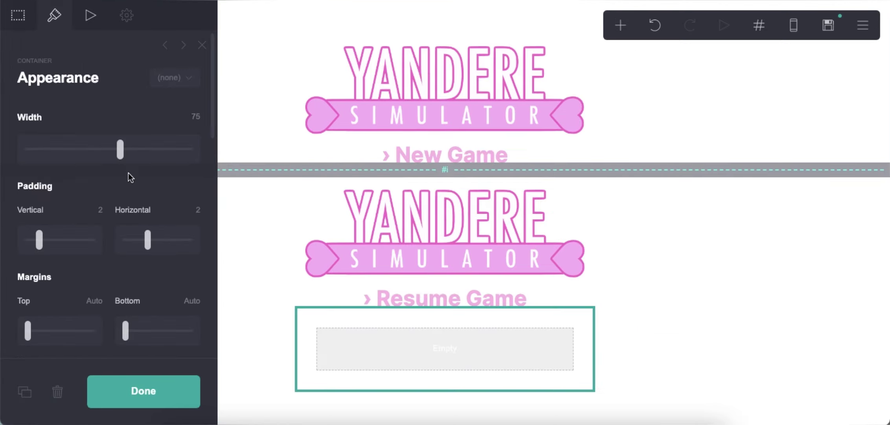
left_click(18, 28)
left_click(66, 144)
left_click(65, 154)
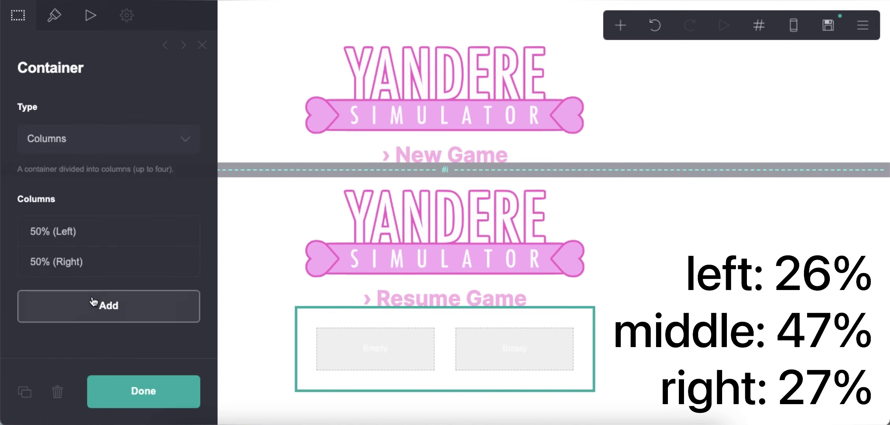
- Add a third column to the container, setting the left column's width to 26% and the middle one's to 47%
left_click(50, 302)
type("26")
left_click(94, 231)
left_click(74, 262)
type("47")
left_click(65, 308)
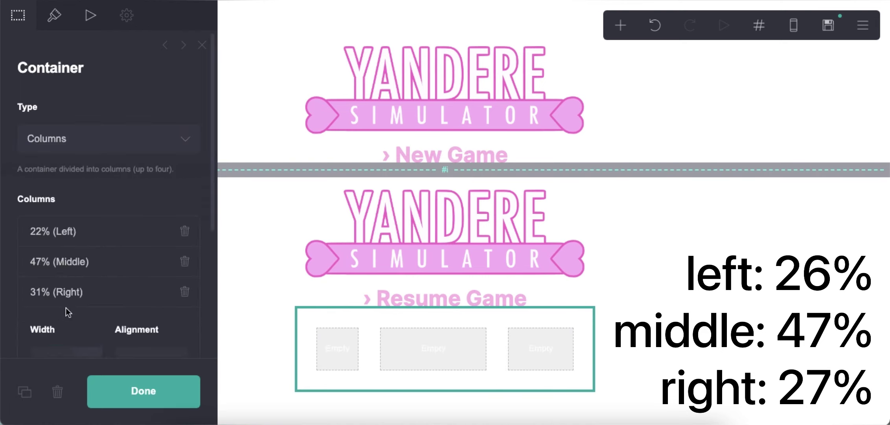
- Adjust the column widths to 27% for the right, 47% for the middle and 26% for the left
scroll(66, 307, "down", 1)
left_click(51, 339)
type("27")
left_click(64, 248)
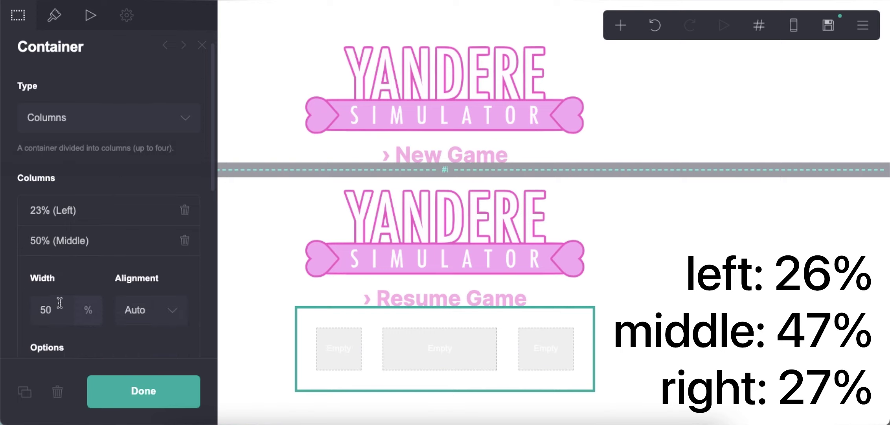
type("47")
left_click(75, 210)
left_click(52, 280)
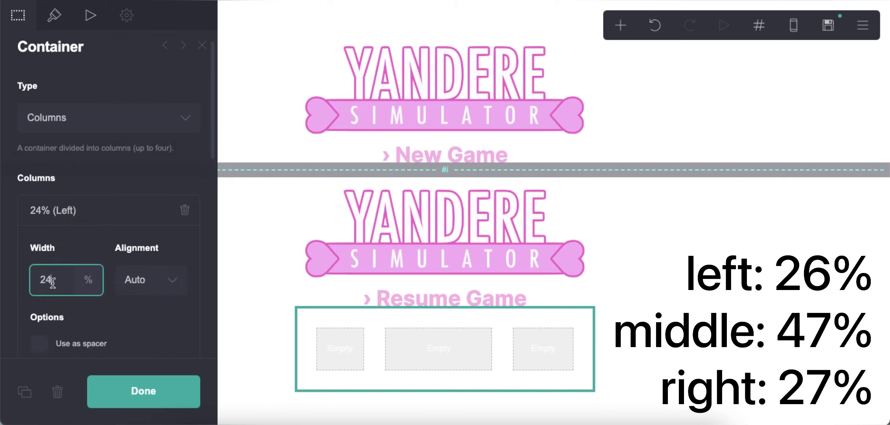
type("26")
left_click(85, 219)
left_click(64, 269)
- Set the container's vertical and horizontal padding to 0 and its gutters to 0.5
left_click(59, 18)
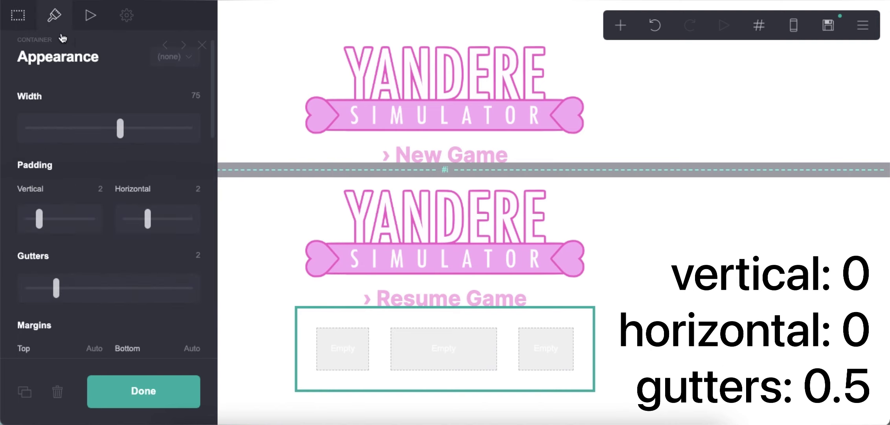
type("0")
key("Return")
type("0")
key("Return")
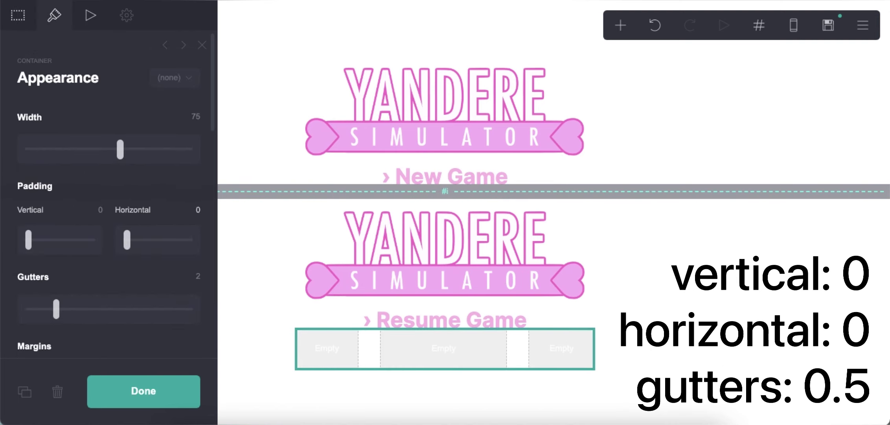
scroll(135, 262, "down", 1)
left_click(196, 256)
type(".5")
key("Return")
- Set the container's top margin to 0.75 and its contents spacing to 0.125
scroll(116, 248, "down", 6)
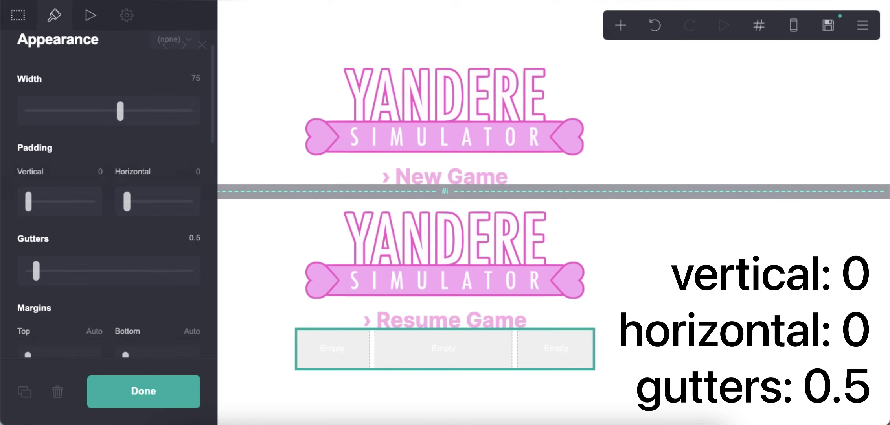
type("0.75")
key("Return")
scroll(116, 248, "down", 5)
scroll(116, 248, "up", 5)
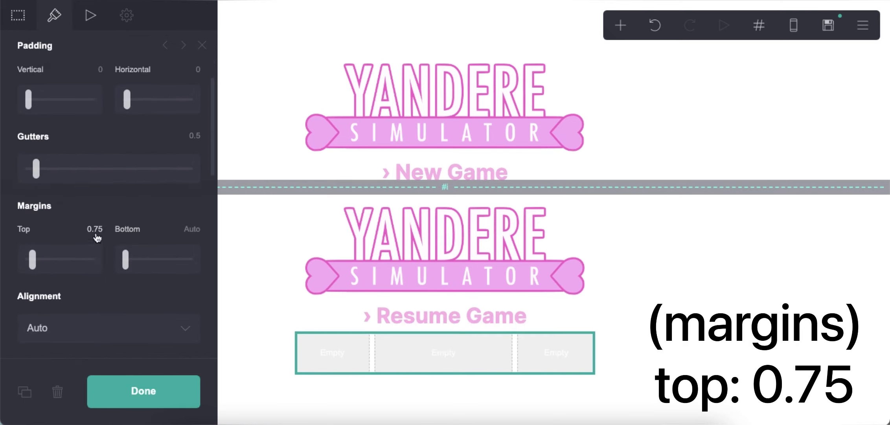
scroll(109, 282, "down", 9)
left_click(192, 278)
type("0.125")
key("Return")
scroll(142, 255, "down", 4)
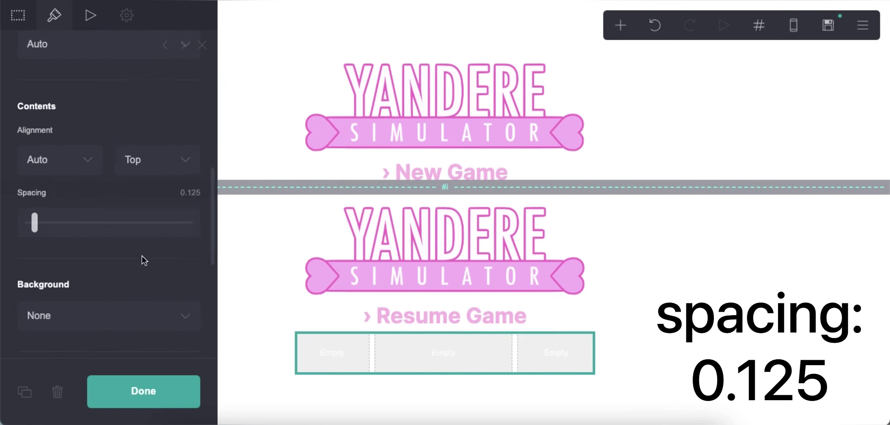
- Switch the container's mobile settings to Manual and set the mobile layout to Default
scroll(151, 284, "down", 10)
left_click(181, 282)
scroll(181, 282, "down", 6)
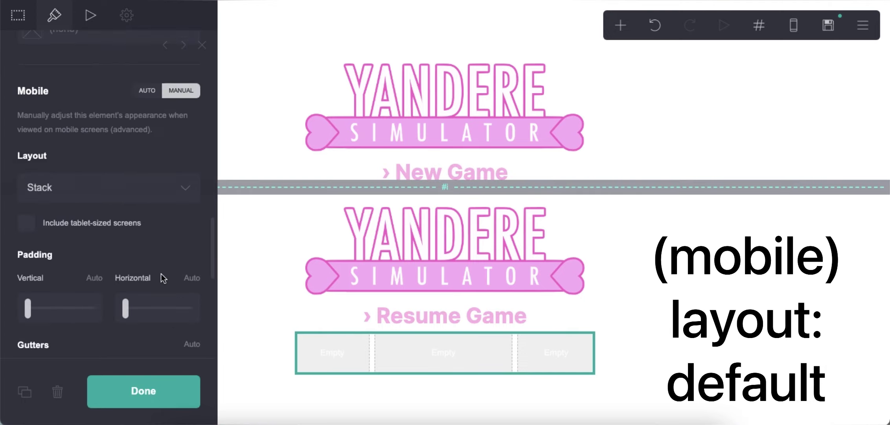
scroll(97, 206, "up", 1)
left_click(97, 208)
left_click(97, 205)
left_click(557, 295)
- Add a text element in the container's left column containing the first name followed by "<3"
left_click(620, 25)
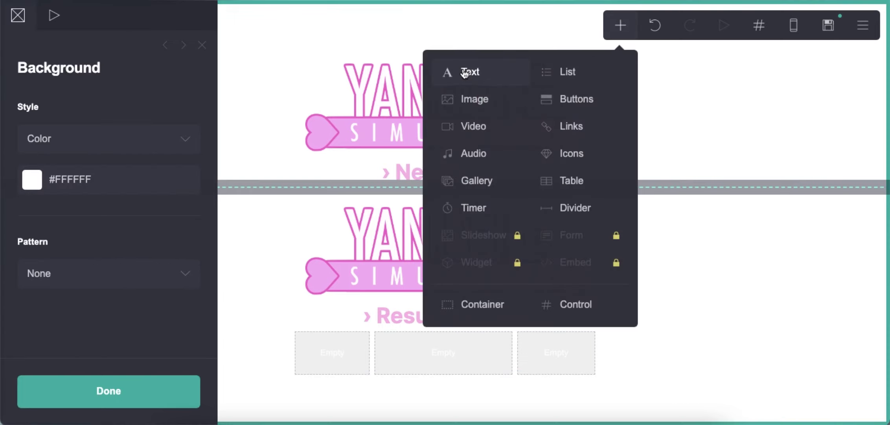
left_click(469, 72)
left_click_drag(389, 379, 332, 344)
double_click(36, 115)
type("Jiayi <3")
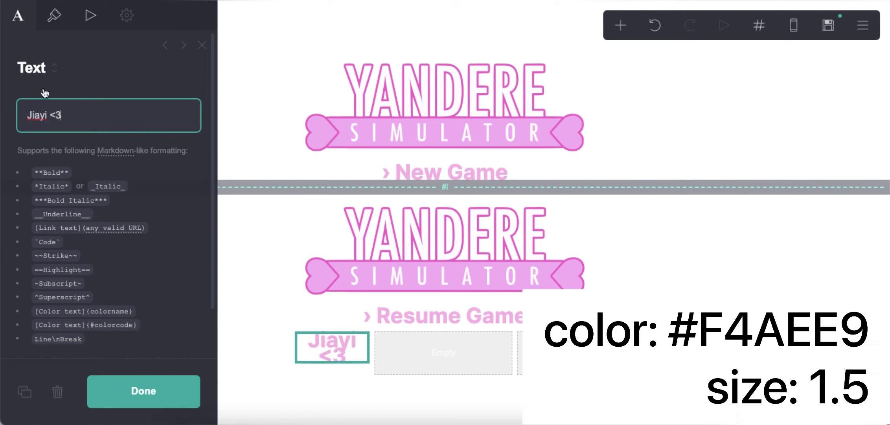
- Set the name text's color to #F4AEE9 and its size to 1.5
left_click(54, 15)
left_click(63, 148)
type("#F4A")
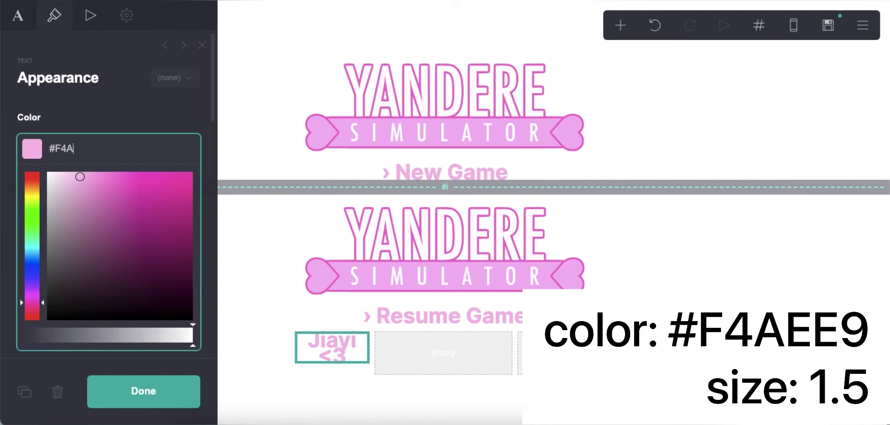
type("EE9")
key("Return")
scroll(125, 243, "down", 1)
left_click(193, 228)
type("1.5")
key("Return")
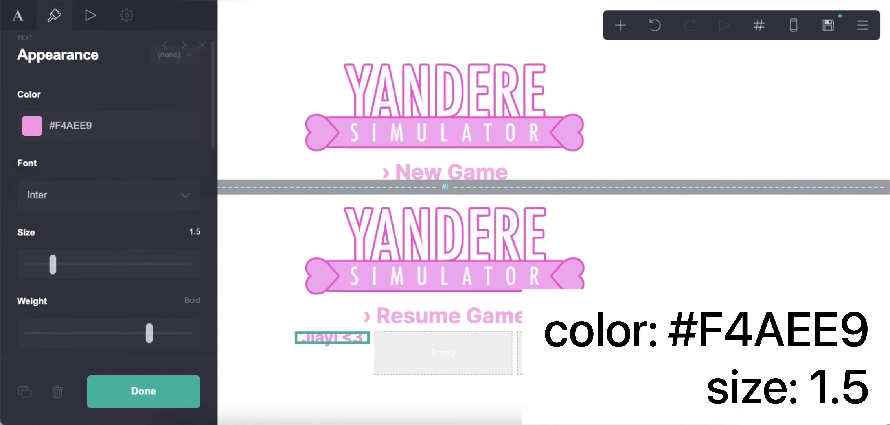
- Set the name text's line spacing to 1 and its letter spacing to -0.05
scroll(106, 235, "down", 3)
scroll(120, 292, "down", 2)
scroll(110, 283, "down", 3)
scroll(102, 272, "up", 3)
left_click_drag(68, 241, 61, 244)
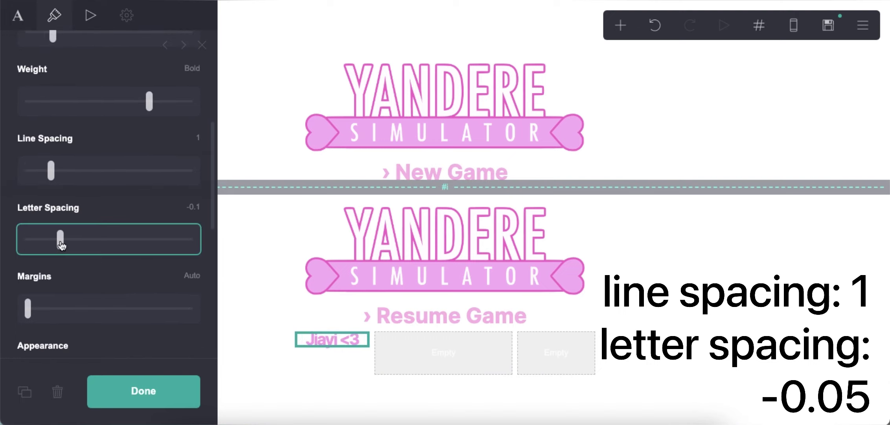
scroll(98, 273, "down", 9)
- Add a text element under the name text reading "22 ==★== chinese ==★== info info ==★=="
left_click(621, 25)
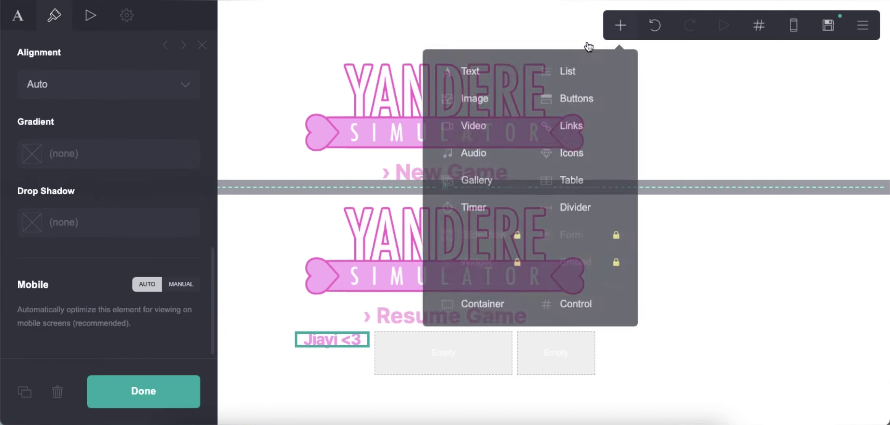
left_click(467, 83)
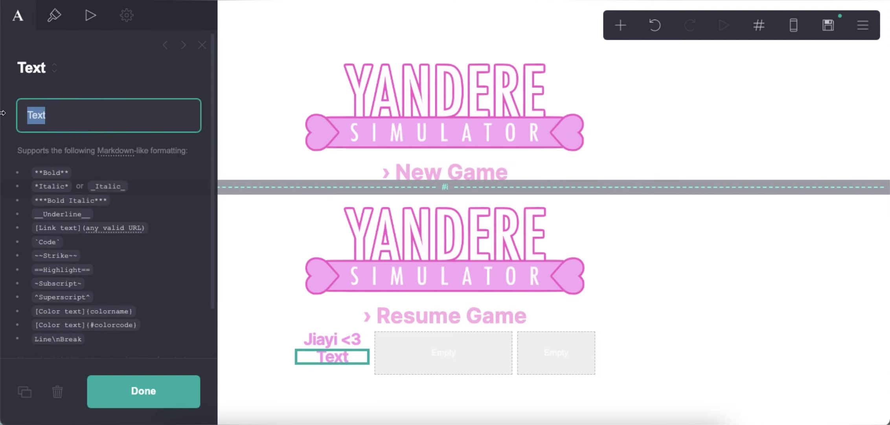
type("22 ==★== ch")
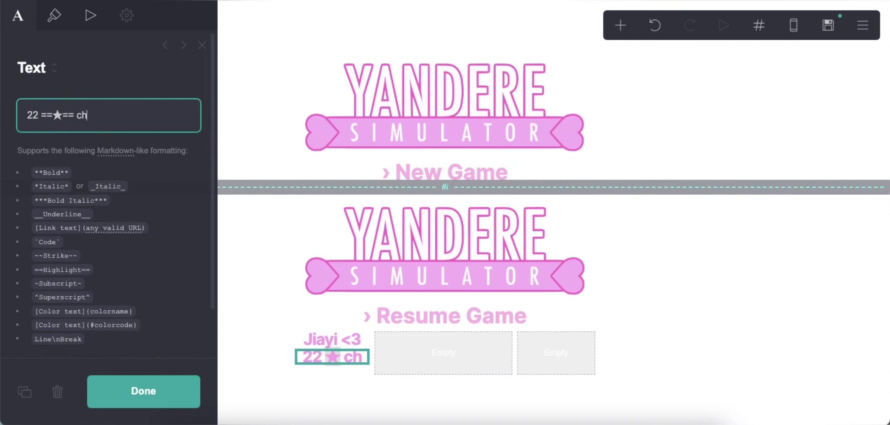
type("inese ==★== info info ==★==")
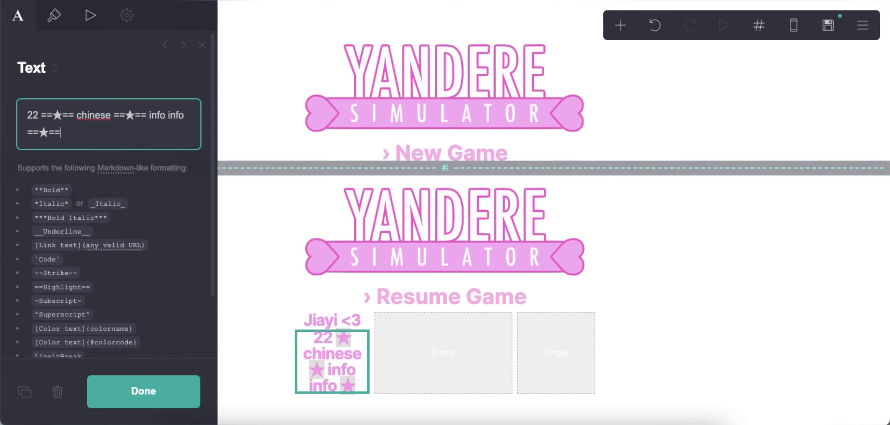
- Set the color of the "22 ★ chinese" text to #000000
left_click(54, 15)
left_click(114, 147)
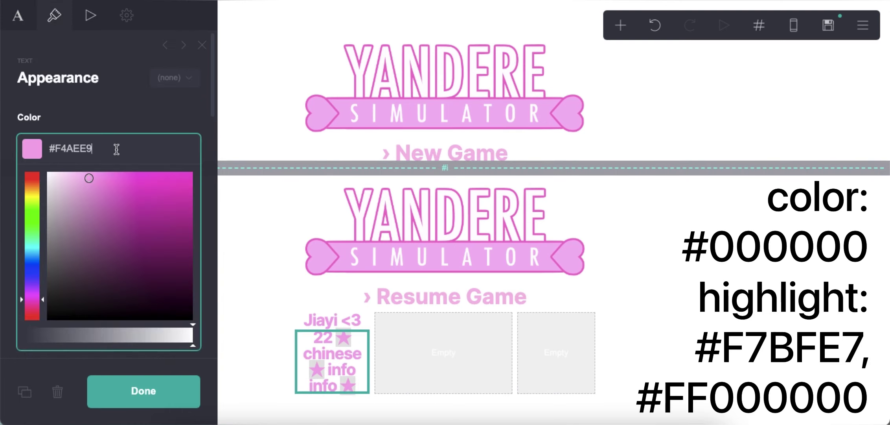
key("ctrl+a")
type("#000000")
key("Return")
- Set the same text's highlight colors to #F7BFE7 for the stars and #FF000000 for their background
left_click(91, 213)
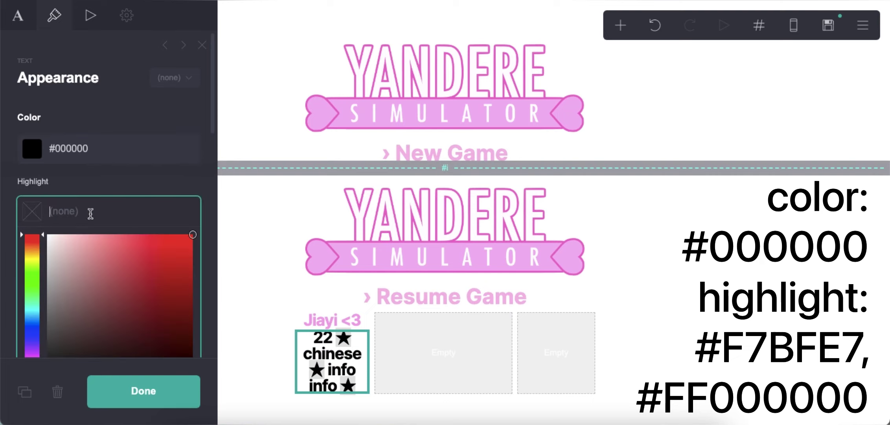
type("#F7BFE7")
key("Return")
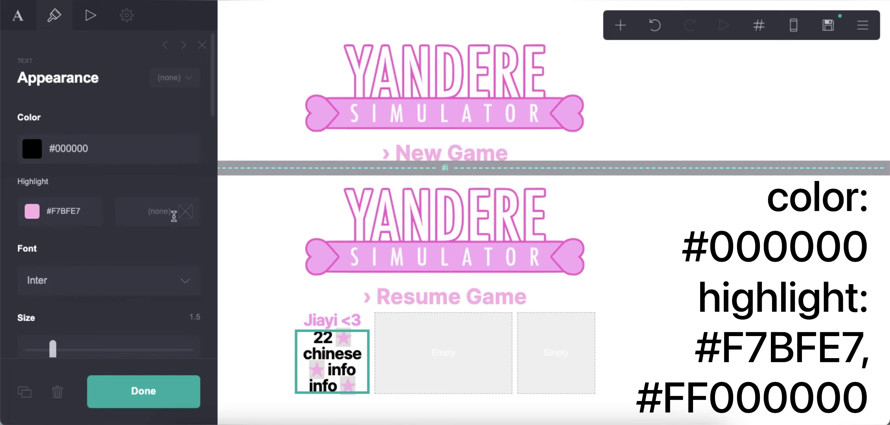
left_click(174, 214)
type("#FF000000")
key("Return")
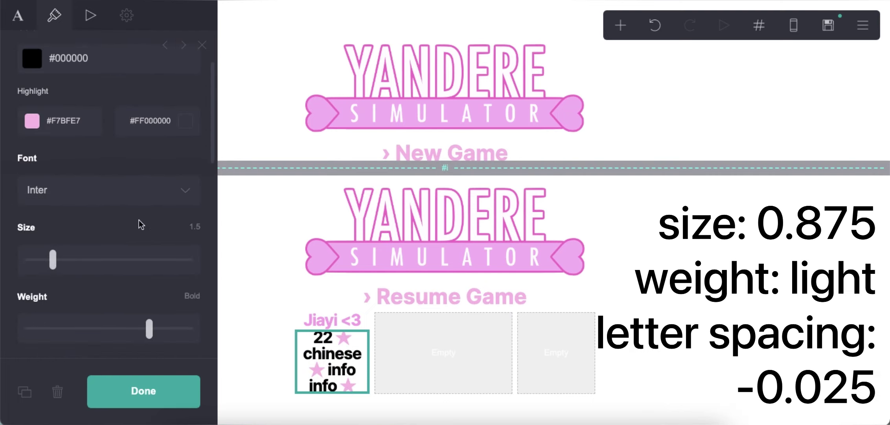
- Set the same text's size to 0.875, weight to Light and letter spacing to -0.025
key("Return")
scroll(124, 244, "down", 3)
left_click_drag(149, 222, 67, 246)
scroll(149, 255, "down", 3)
scroll(95, 276, "down", 6)
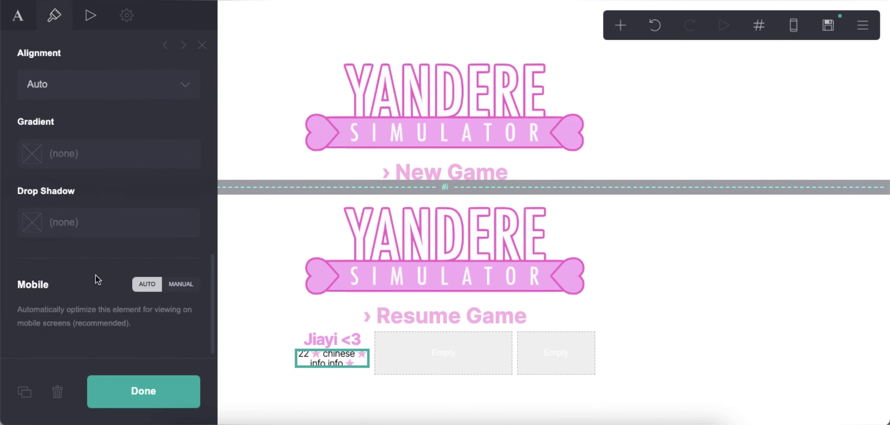
- Extend the text after its last star with "info ==★== info ==★== info"
left_click(18, 18)
type("==j== info info ==★== info ==★== info ==★")
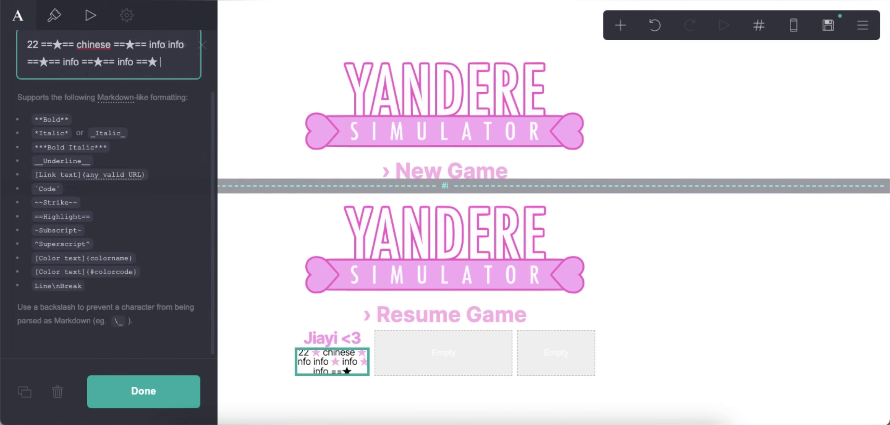
left_click(647, 309)
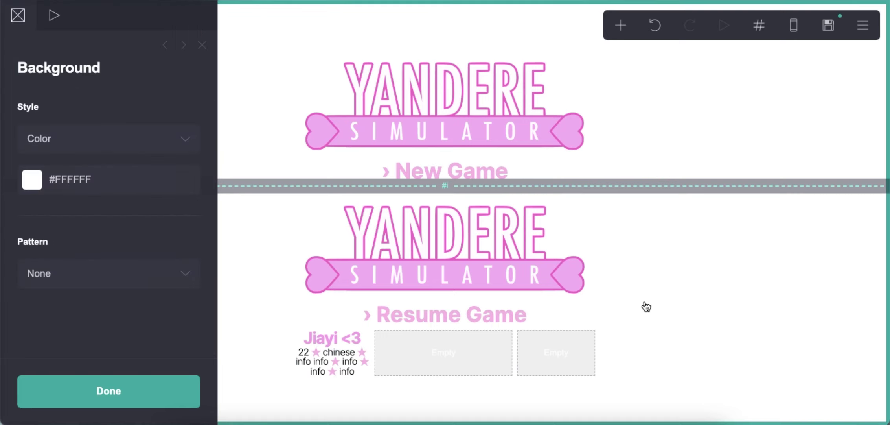
- Add an image element under the text in the container's left column and upload the Hello Kitty headphones picture
left_click(618, 28)
left_click(491, 95)
left_click_drag(423, 338, 328, 260)
left_click(116, 158)
left_click(498, 143)
double_click(497, 143)
- Crop the picture to a square that encloses the whole Hello Kitty head and headphones, and accept it
left_click(21, 21)
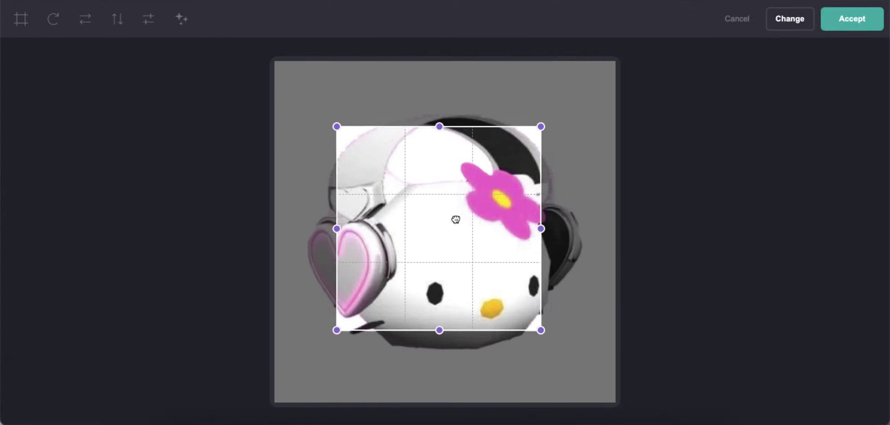
left_click_drag(498, 304, 574, 359)
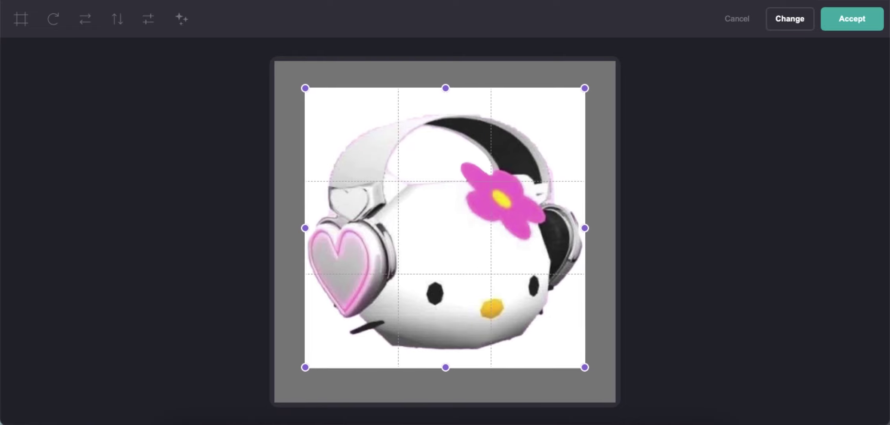
left_click(852, 18)
left_click(654, 221)
- Add a text element under the Hello Kitty image reading "Important Notes"
left_click(620, 25)
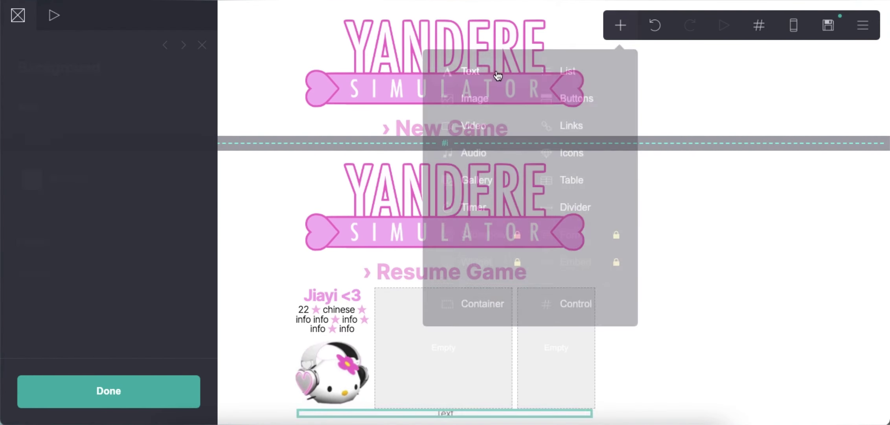
left_click(468, 72)
left_click(18, 15)
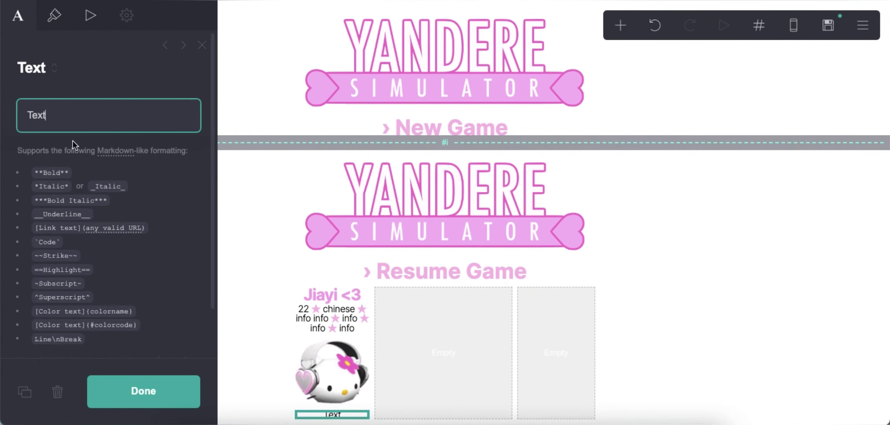
type("Important Note")
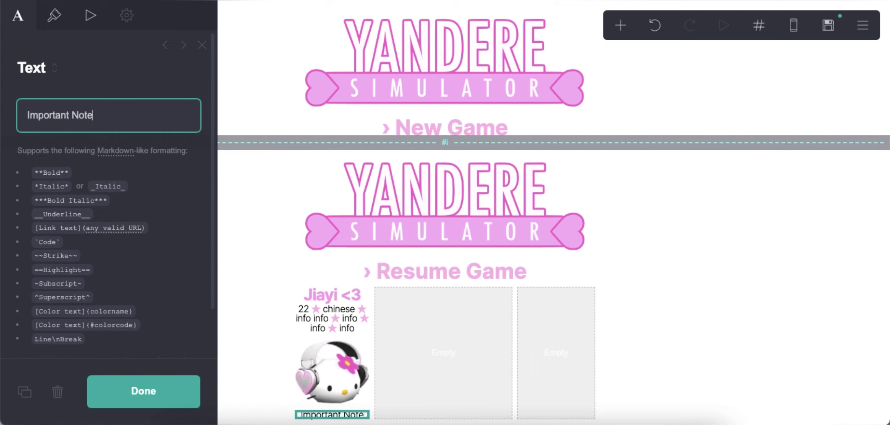
type("s")
- Set the "Important Notes" text to Bold weight and Left alignment
left_click(54, 15)
scroll(129, 261, "down", 3)
left_click(148, 309)
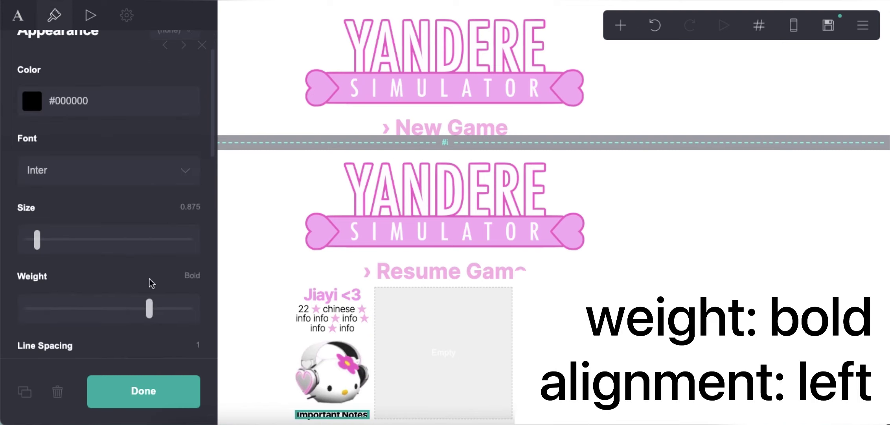
scroll(151, 283, "down", 10)
left_click(91, 170)
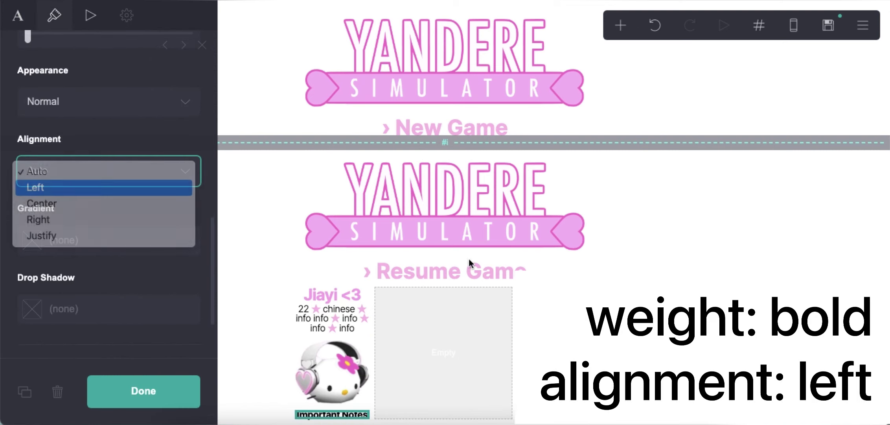
key("Return")
left_click(709, 316)
- Add a text element under "Important Notes" containing a row of six ★ symbols
left_click(628, 28)
left_click(483, 83)
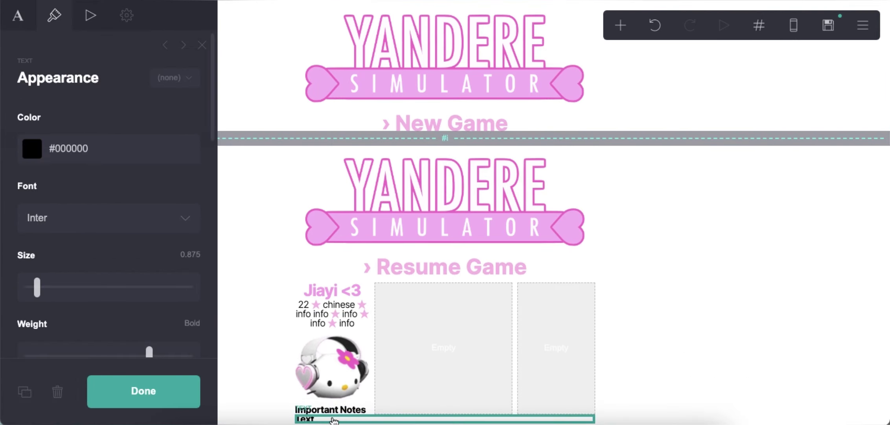
left_click(18, 16)
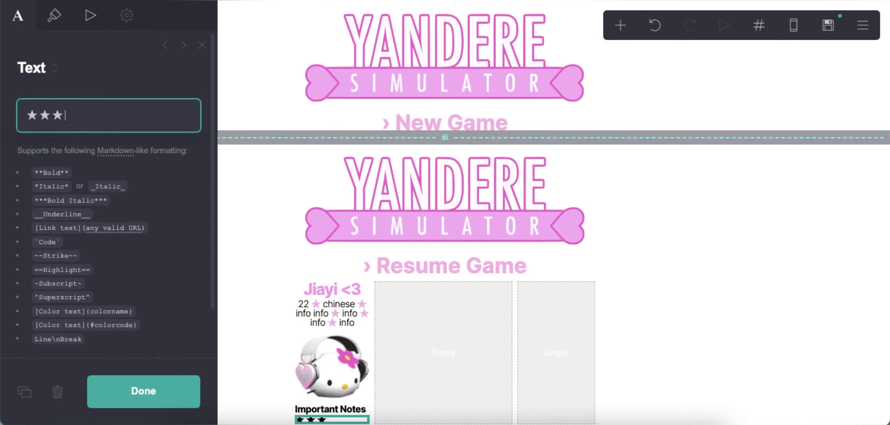
- Set the star row's color to #F7BFE7
left_click(54, 15)
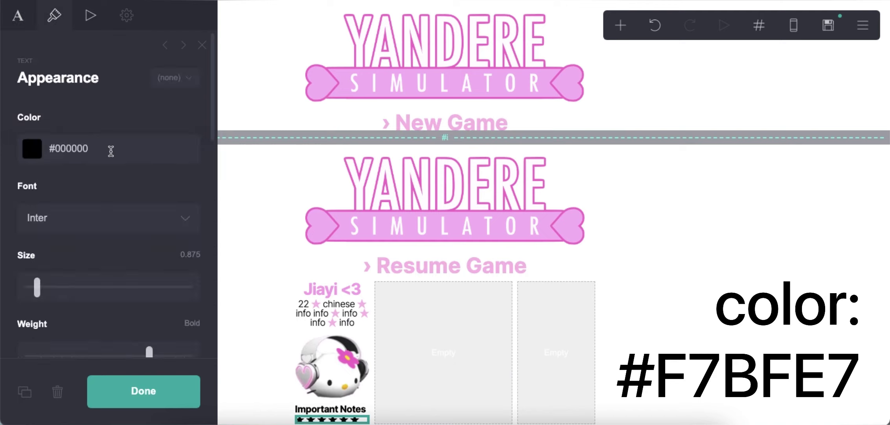
left_click(111, 151)
type("F7BFE7")
key("Return")
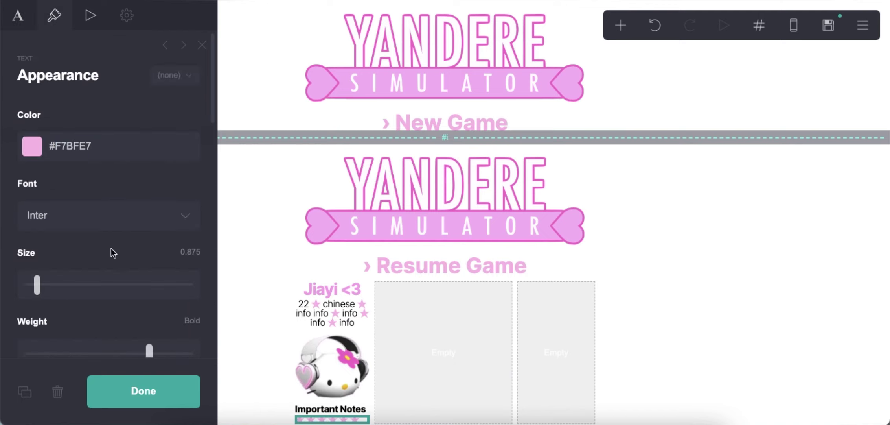
scroll(111, 248, "down", 3)
left_click(627, 231)
left_click(511, 262)
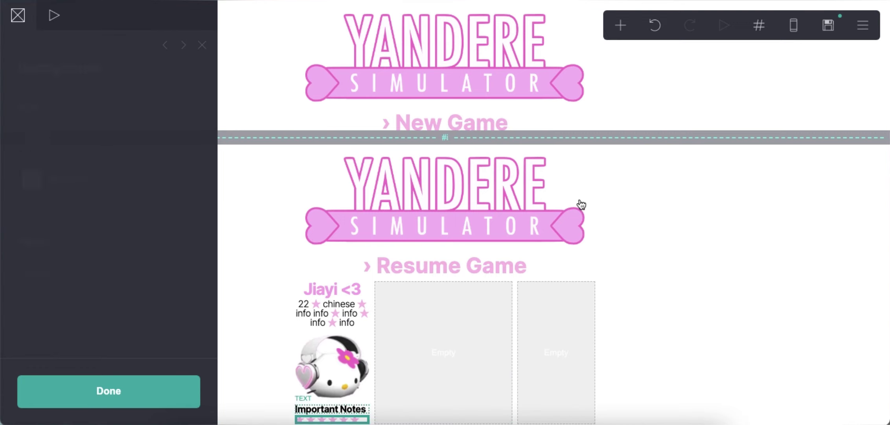
- Add a text element under the star row filled with the repeated word "info"
left_click(621, 26)
left_click(495, 73)
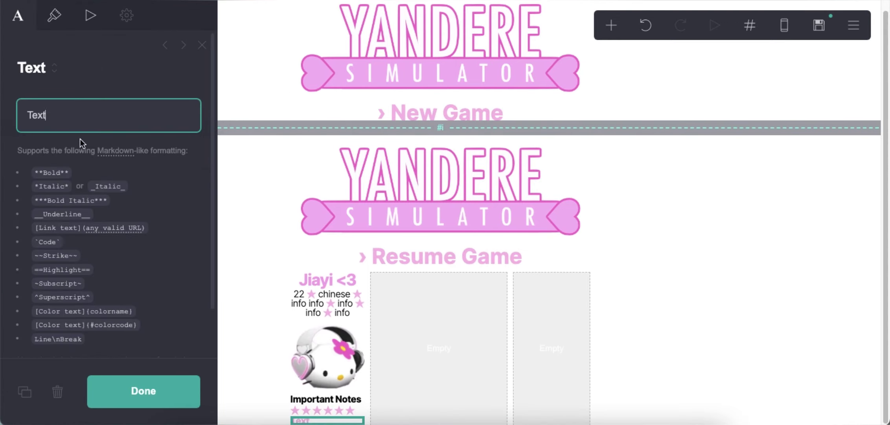
type("info info info info info info info info info info info info info info info")
- Set the repeated "info" text's color to #000000 and its weight to Light
left_click(55, 15)
left_click(71, 146)
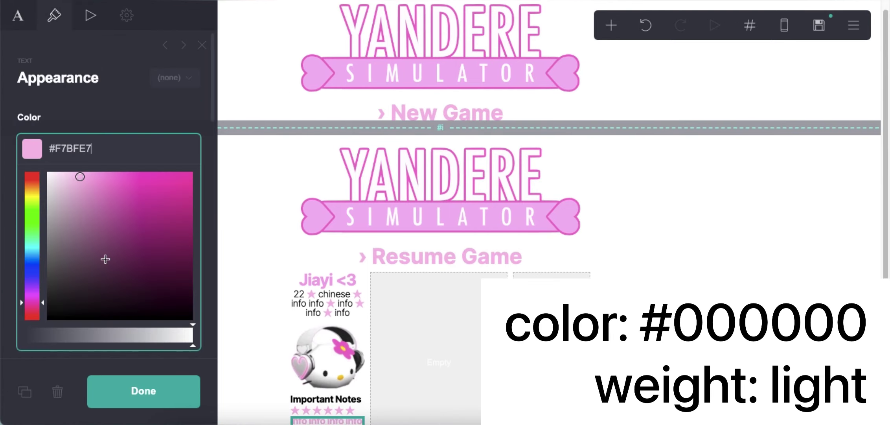
type("000000")
left_click(92, 111)
scroll(129, 284, "down", 3)
left_click_drag(80, 253, 68, 248)
scroll(89, 219, "down", 1)
left_click(716, 259)
scroll(586, 303, "down", 1)
- Lengthen the paragraph under the star row with additional "info" words
left_click(359, 389)
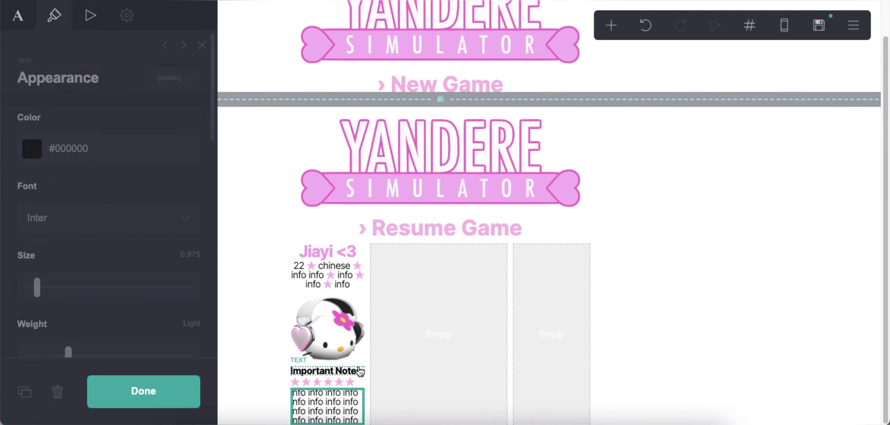
left_click(18, 16)
type("info i")
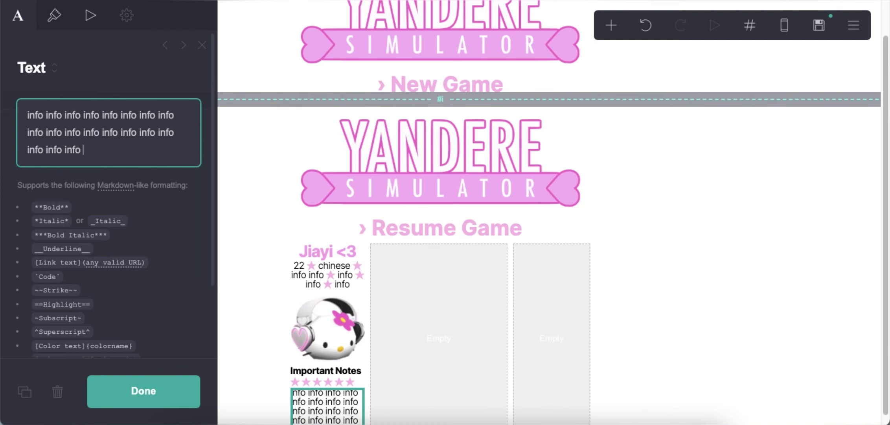
left_click(602, 286)
- Add a buttons element in the container's middle column with one button labeled "Student ID"
scroll(603, 275, "down", 1)
left_click(612, 25)
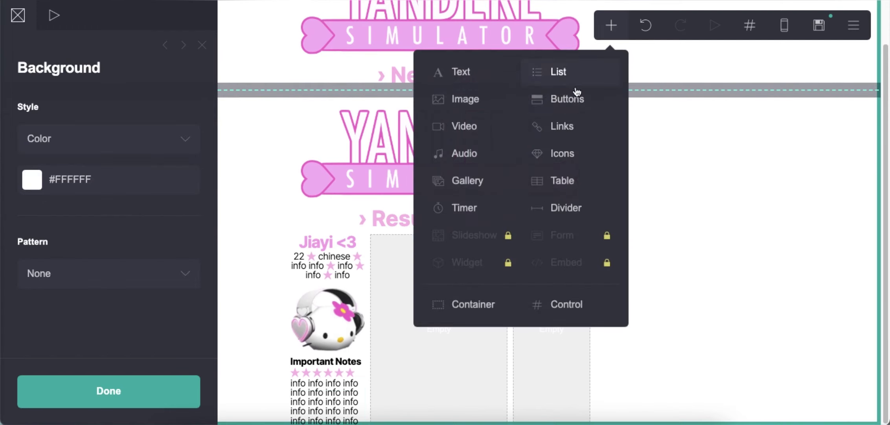
left_click(566, 111)
left_click(167, 184)
key("ctrl+a")
type("Student ID")
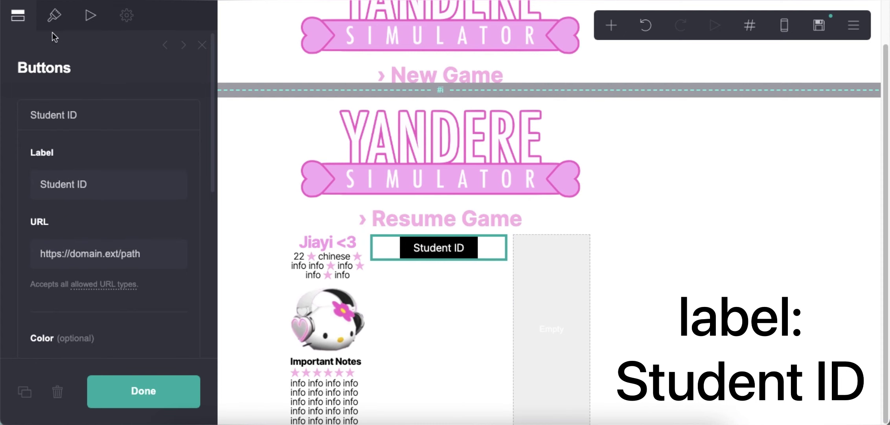
- Set the Student ID button's background color to #F5C2EB
left_click(54, 16)
scroll(87, 222, "down", 5)
left_click(86, 155)
key("ctrl+a")
type("#F5C2EEB")
key("Return")
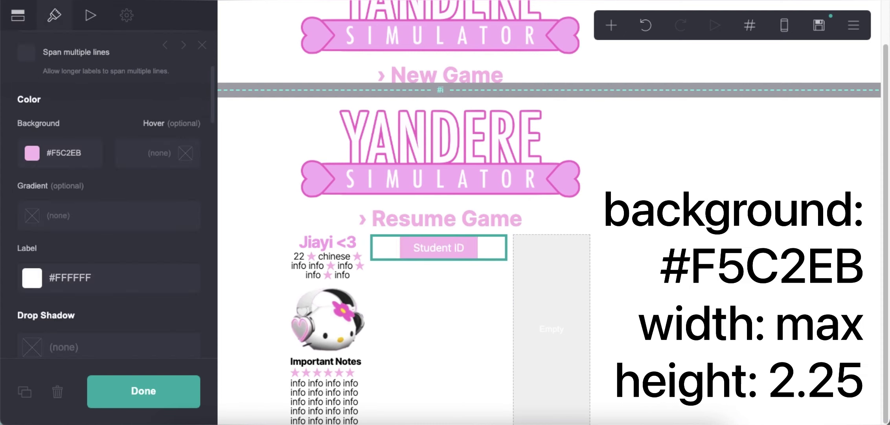
- Set the Student ID button's width to Max and its height to 2.25
scroll(89, 258, "down", 5)
left_click_drag(49, 215, 190, 214)
scroll(119, 208, "down", 3)
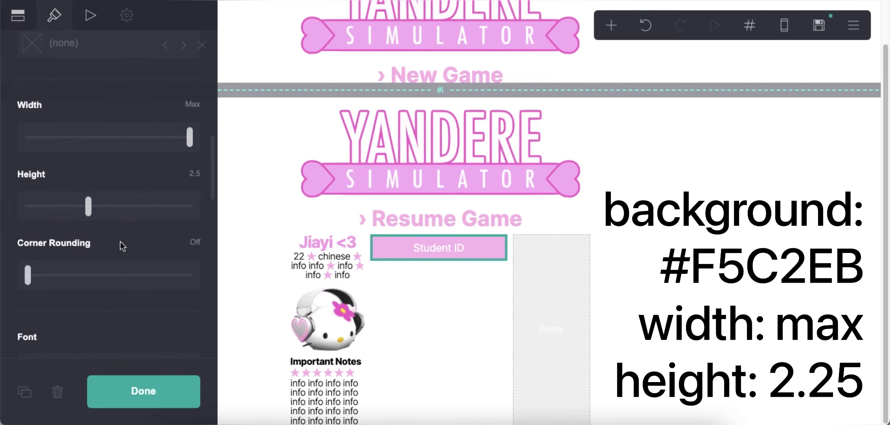
left_click_drag(89, 200, 79, 201)
- Set the Student ID button's label size to 1.25 and its weight to Bold
scroll(136, 245, "down", 3)
scroll(136, 246, "down", 4)
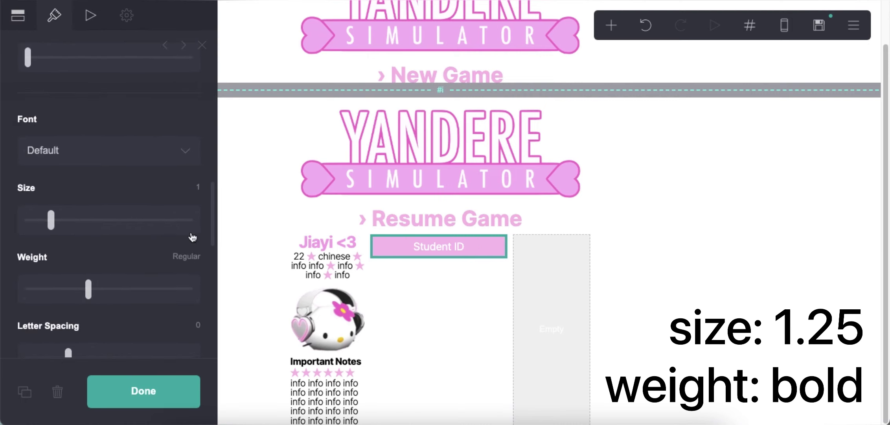
type("1.25")
key("Return")
scroll(161, 263, "down", 1)
left_click(149, 265)
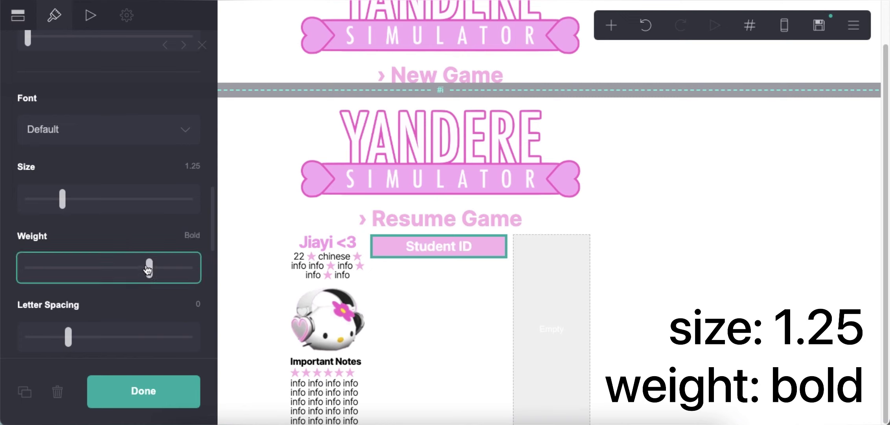
scroll(118, 263, "down", 1)
scroll(101, 263, "down", 3)
left_click(603, 287)
- Add a text element under the Student ID button with the heading "**==1. Don't follow if==**" above repeated lowercase "info" words
left_click(611, 26)
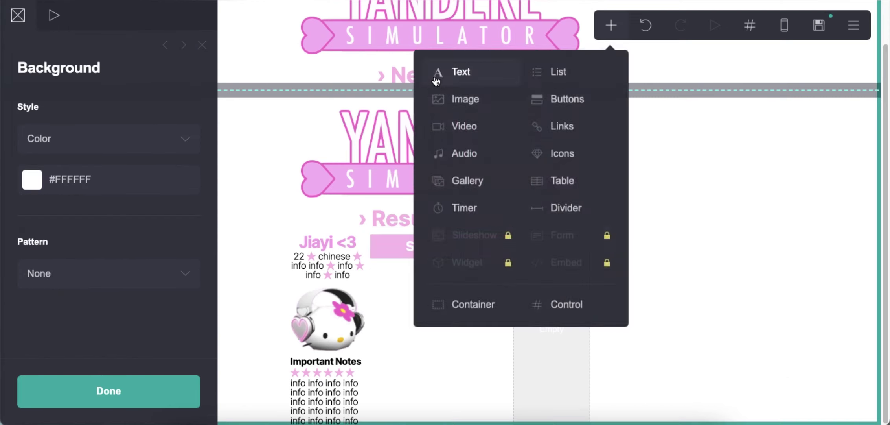
left_click(456, 70)
left_click_drag(380, 419, 432, 260)
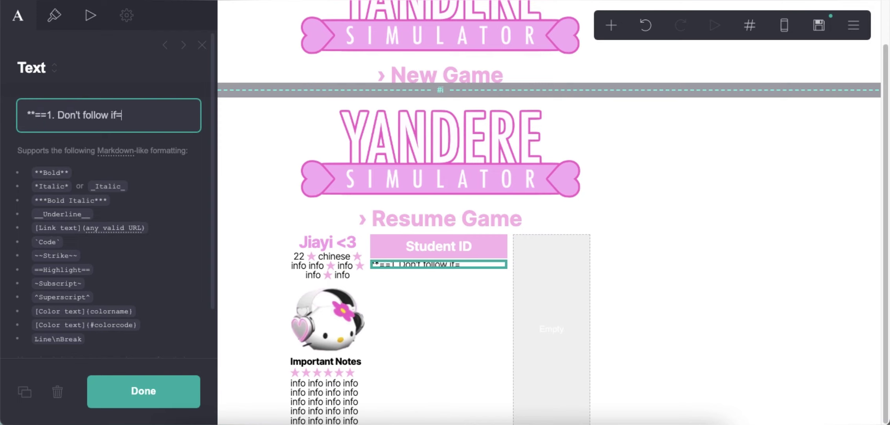
key("Return")
type("INFO INFO INFO INFO INFO INFO INFO INFO INFO INFO INFO INFO INFO INFO INFO INFO")
left_click_drag(20, 132, 157, 171)
type("info info info info info info info info info info info info info info info info")
- Append a second section headed "**==2. Before you follow==**" followed by repeated "info" words, separated by a blank line
key("Return")
key("Return")
type("**")
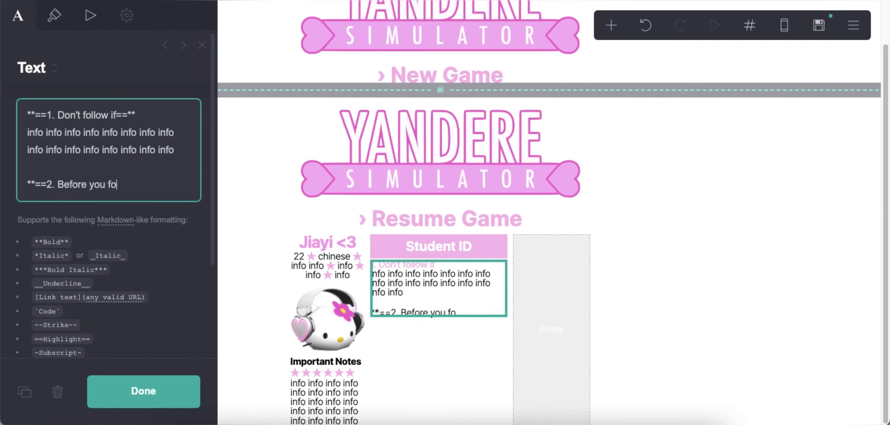
type("==2. Before you follow==**")
key("Return")
type("info info info info info info info info info info info info info info info info")
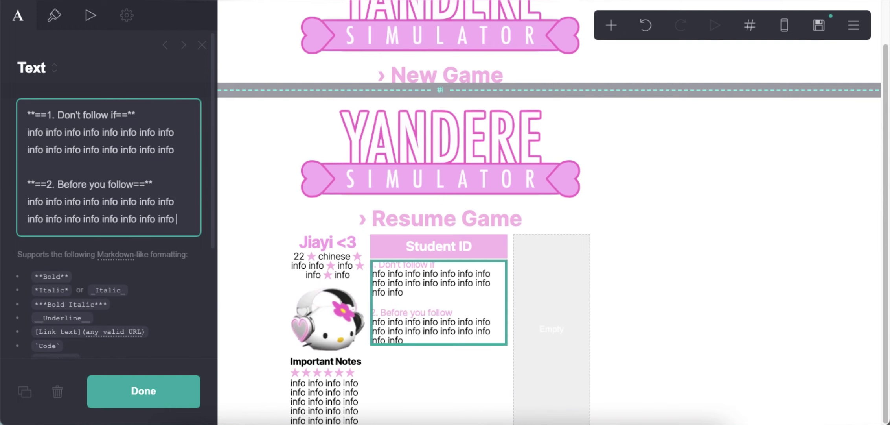
- Set the highlight color of the two-section text to #F4AEE9
left_click(48, 25)
scroll(111, 230, "down", 3)
left_click(90, 172)
type("#F4AEE9")
key("Return")
- Set the two-section text's size to 0.75 and its weight to Regular
scroll(151, 234, "down", 1)
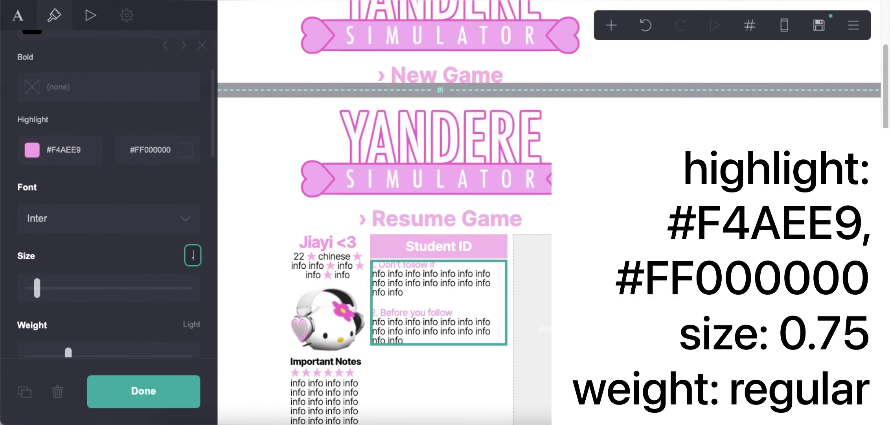
scroll(95, 290, "down", 2)
left_click_drag(68, 256, 28, 245)
scroll(139, 252, "down", 5)
scroll(125, 285, "down", 3)
scroll(128, 278, "up", 10)
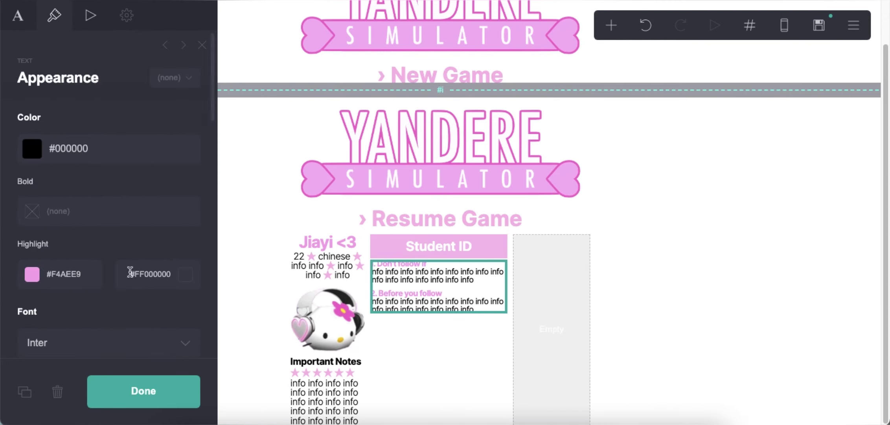
- Lengthen the paragraphs under both the "Don't follow if" and "Before you follow" headings with more repeated "info" words
left_click(22, 20)
type("info info info info info info info info info info info info info info info info")
type("info inf")
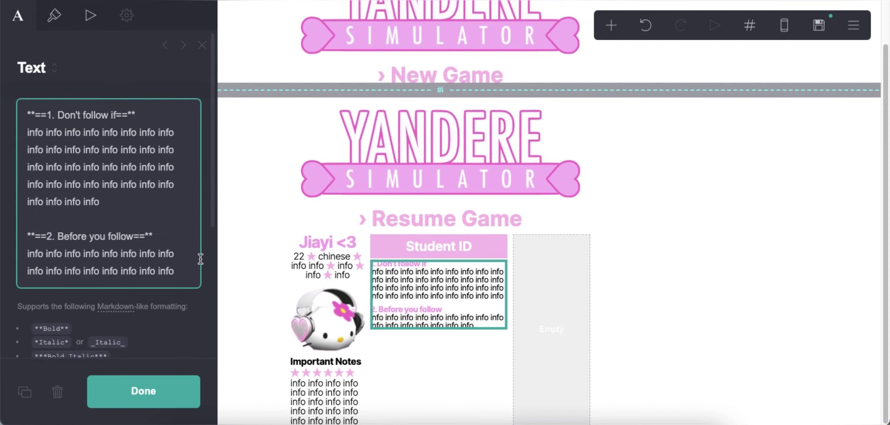
key("BackSpace")
type("info info info info info info info info info info info info info info info info")
type("info info info info info info info info info info info info info info info info")
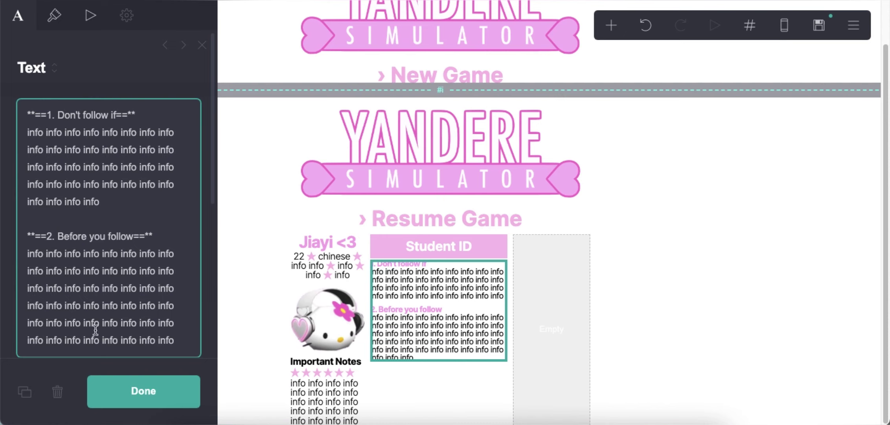
left_click_drag(119, 339, 174, 340)
key("BackSpace")
left_click(693, 300)
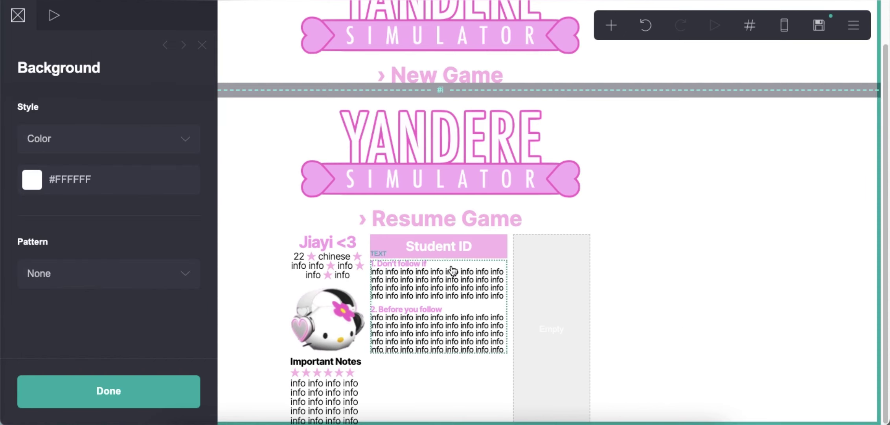
- Duplicate the Student ID button, place the copy below the two-section text, and label it "My Pics"
left_click(439, 245)
left_click(25, 391)
left_click_drag(442, 270, 456, 370)
left_click(18, 15)
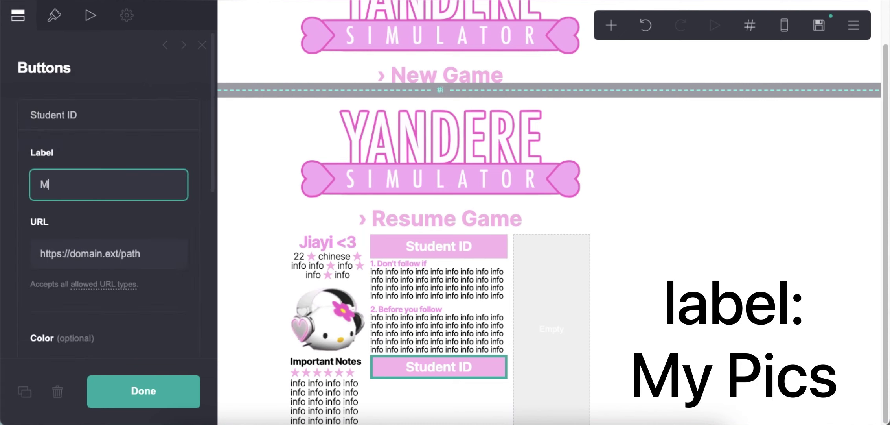
type("My Pics")
key("Return")
- Add a gallery under the My Pics button and upload the pink heart latte photo, uncropped, as its first image
left_click(612, 25)
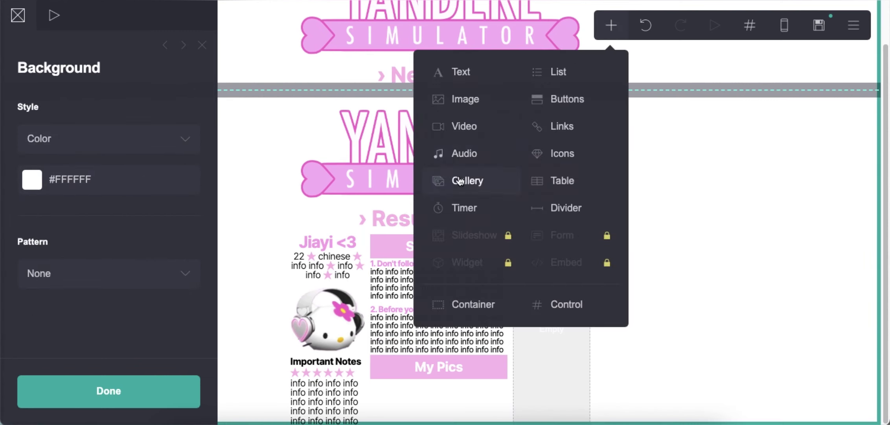
left_click(470, 178)
left_click_drag(407, 271, 427, 221)
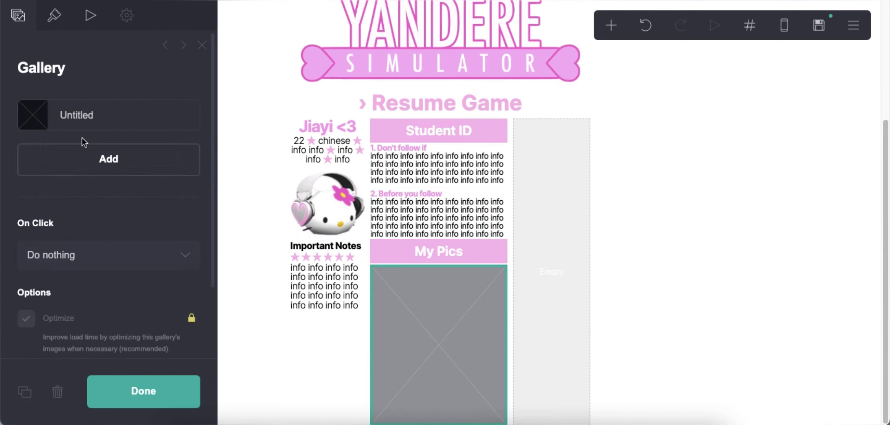
left_click(95, 159)
left_click(87, 120)
left_click(97, 182)
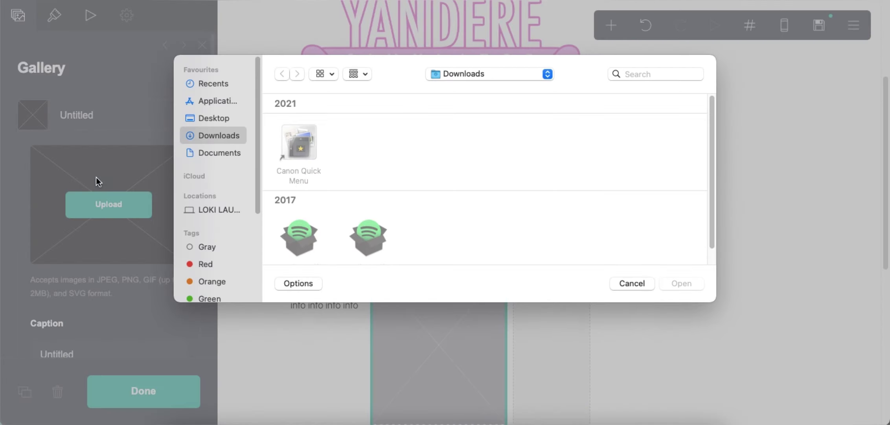
double_click(583, 146)
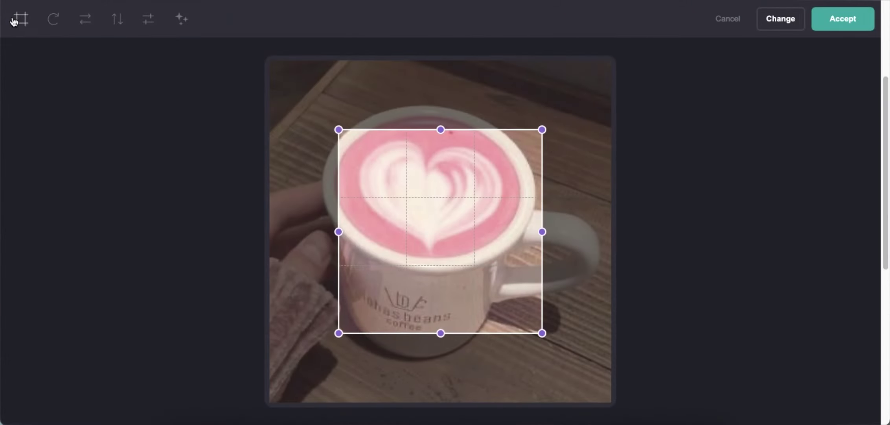
left_click(14, 20)
left_click(831, 30)
- Upload ୨୧.png and pink.jpeg as the gallery's second and third images, accepting each one
left_click(100, 146)
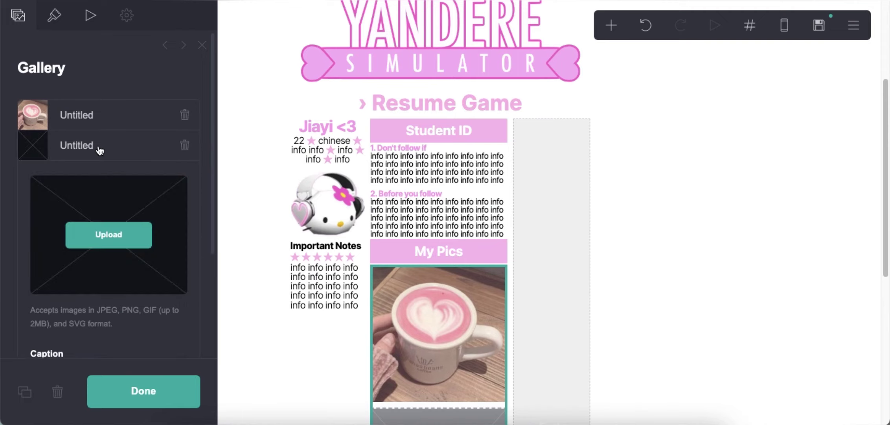
left_click(110, 234)
double_click(645, 143)
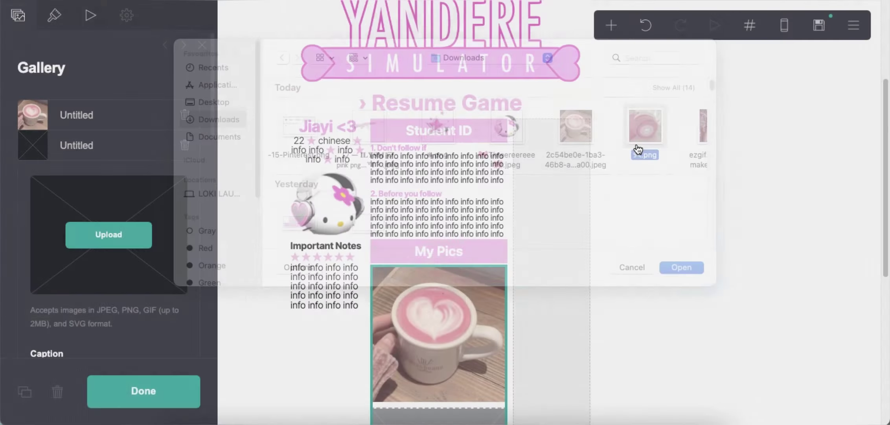
left_click(831, 30)
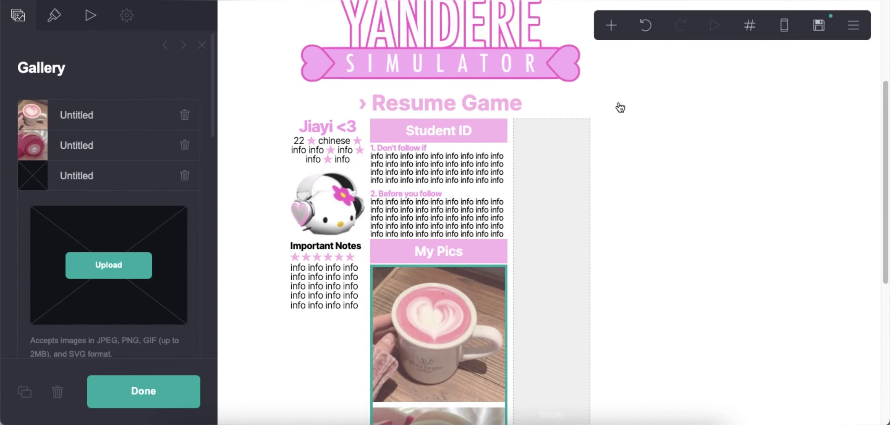
left_click(516, 136)
left_click(674, 102)
scroll(576, 193, "down", 1)
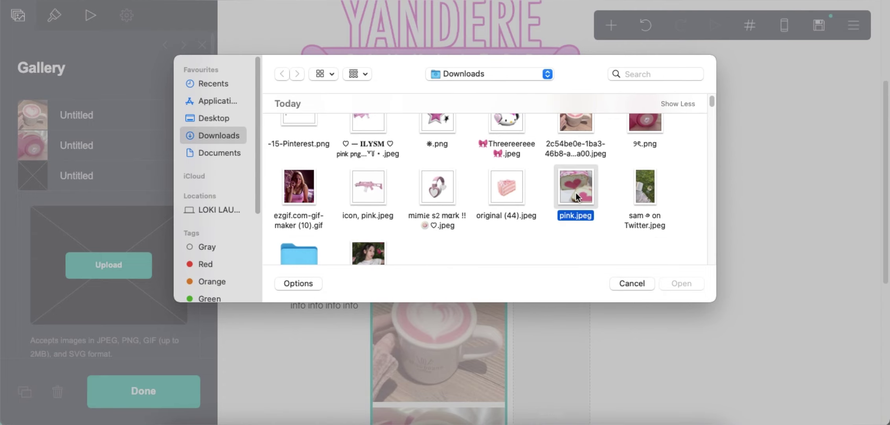
double_click(576, 193)
left_click(831, 29)
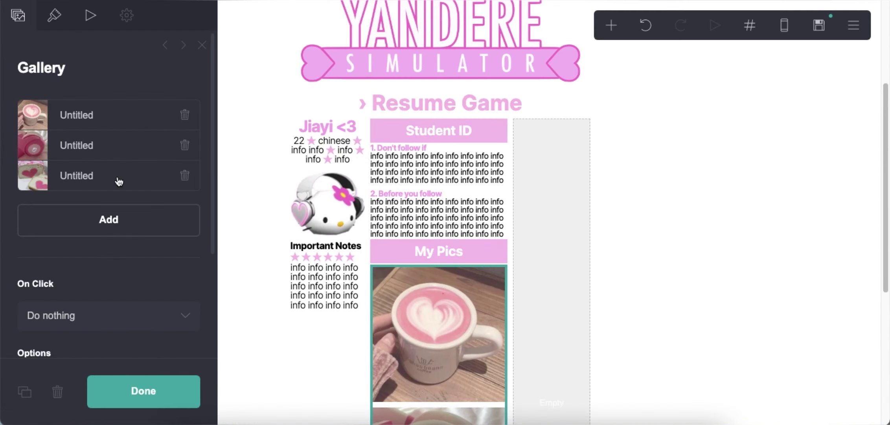
- Set the My Pics gallery's spacing to 0.4 and its image size to 4
left_click(52, 15)
key("Return")
scroll(135, 278, "down", 2)
left_click(183, 242)
type(".4")
key("Return")
scroll(135, 278, "down", 2)
scroll(63, 242, "up", 5)
left_click(92, 115)
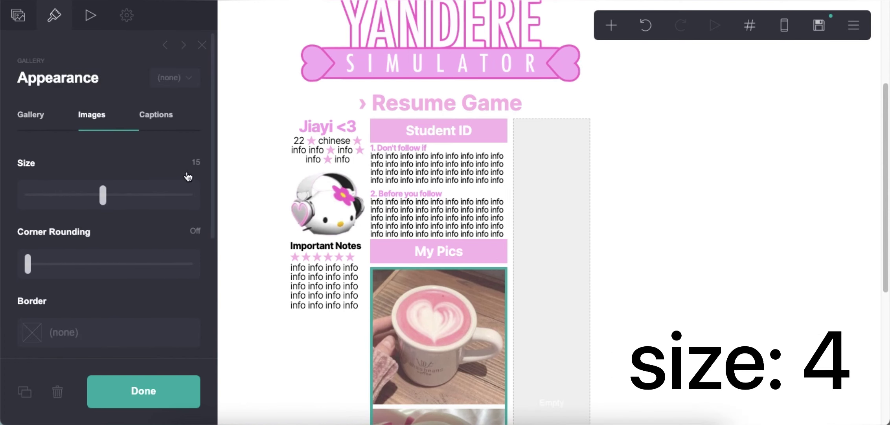
left_click_drag(100, 191, 40, 192)
- In the mobile preview, switch the gallery's mobile settings to Manual with size 4, and return to the desktop view
left_click(790, 284)
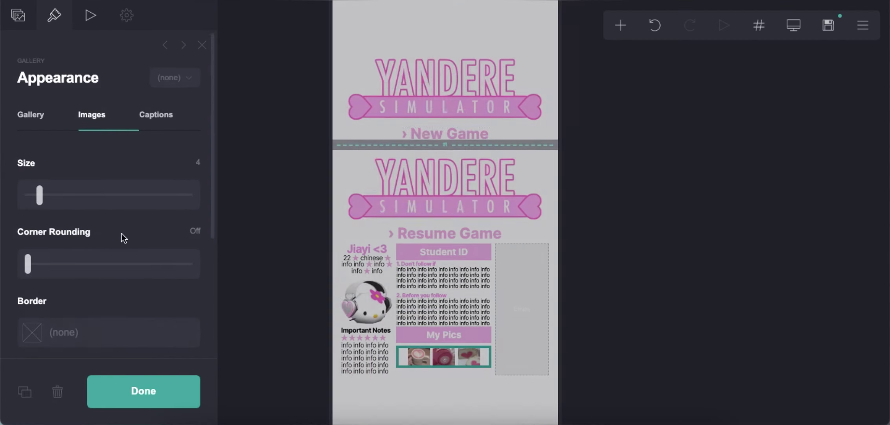
scroll(123, 236, "down", 5)
left_click(182, 282)
scroll(179, 286, "down", 2)
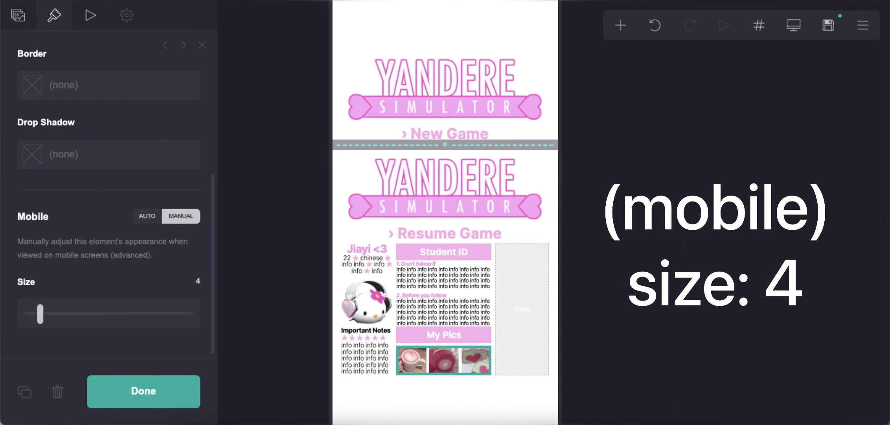
left_click(828, 26)
left_click(794, 26)
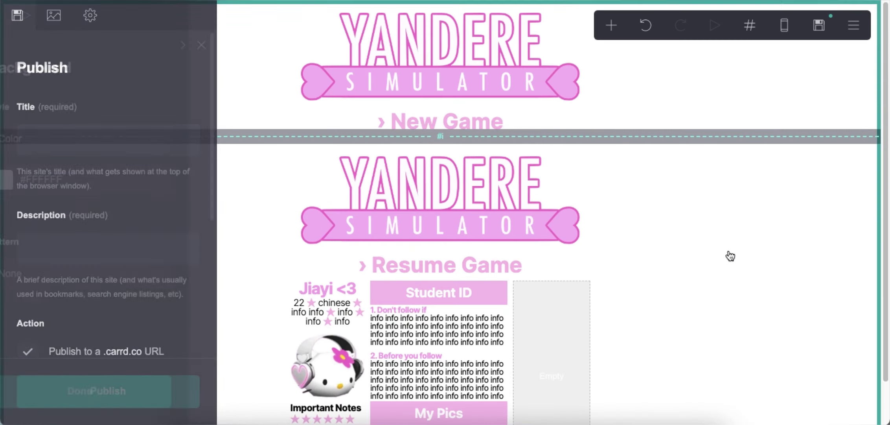
- Reorder the My Pics gallery so the heart cake picture sits second, directly after the latte photo
left_click(681, 265)
left_click(389, 399)
left_click_drag(94, 192, 98, 124)
left_click_drag(104, 180, 91, 154)
left_click(720, 336)
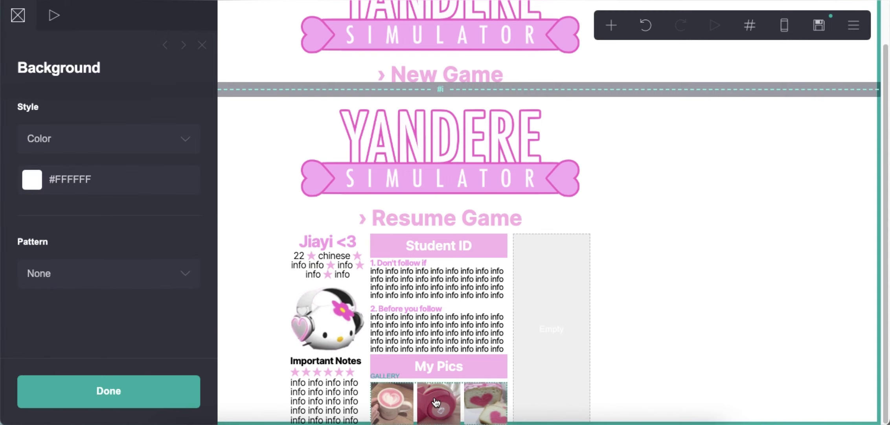
left_click(438, 404)
left_click_drag(83, 180, 87, 141)
left_click(696, 327)
- Add a text element in the empty third column inviting visitors to check out the profile owner's songs
left_click(611, 25)
left_click(562, 179)
left_click_drag(358, 423, 551, 275)
left_click_drag(51, 115, 2, 115)
type("Check out Jia's songs")
- Set the color of the songs invitation text to #ED85DD
left_click(51, 28)
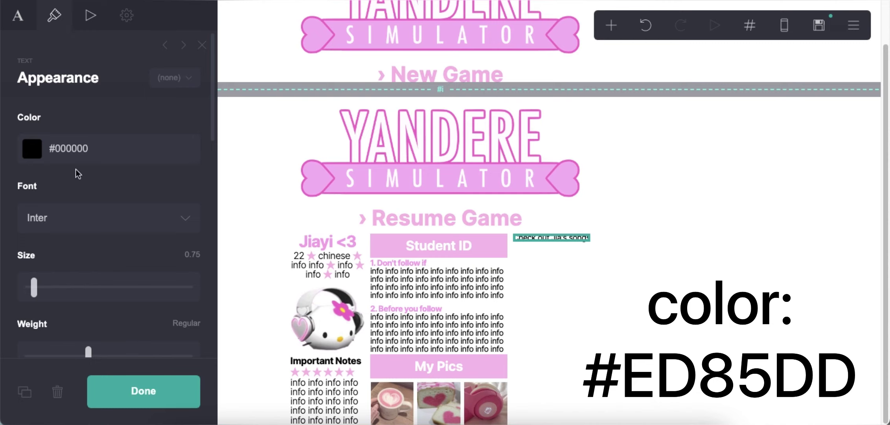
left_click(115, 144)
type("ED85DD")
key("Return")
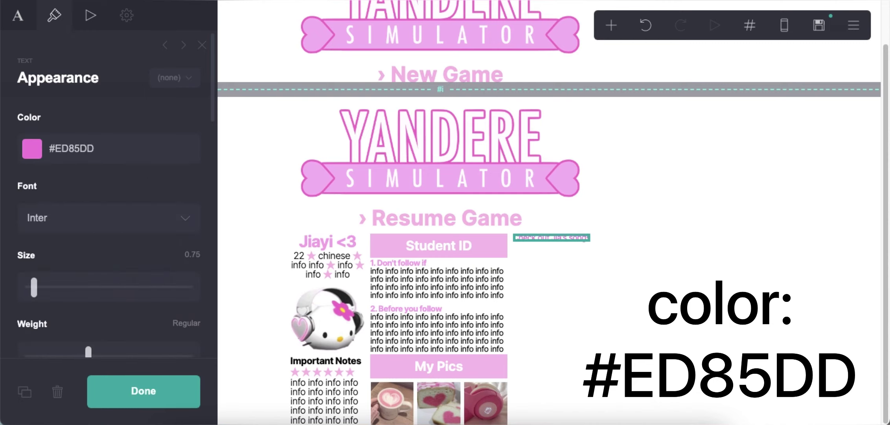
scroll(136, 267, "down", 3)
left_click(689, 305)
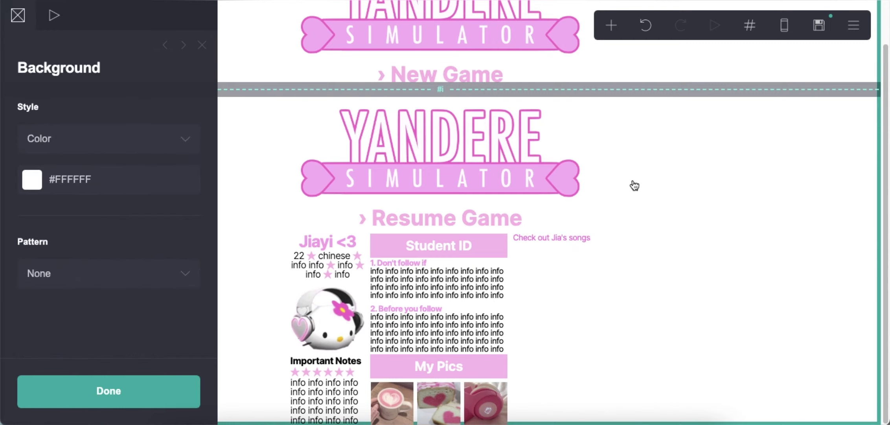
- Add a gallery beneath the songs invitation and upload the pink heart headphones image with its crop area enlarged
left_click(612, 26)
left_click(481, 188)
left_click_drag(429, 392, 532, 199)
left_click(107, 118)
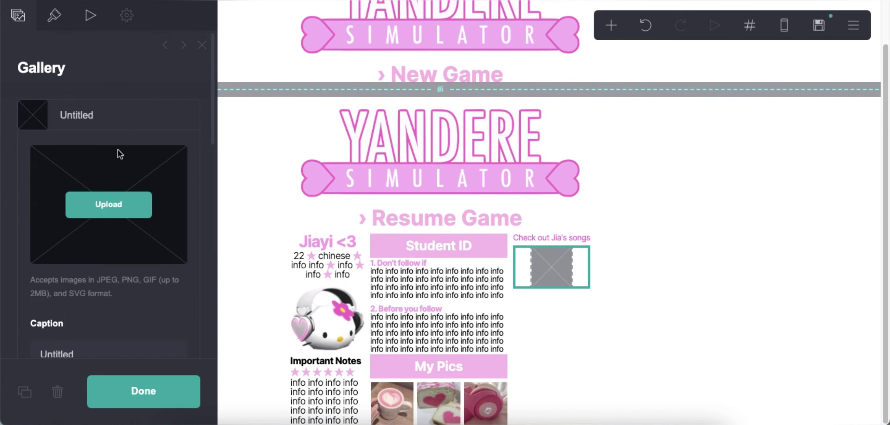
left_click(118, 172)
left_click(673, 103)
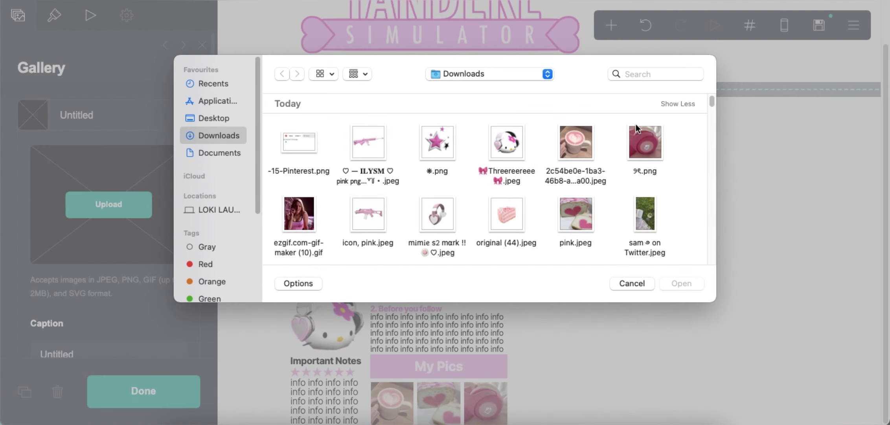
double_click(439, 212)
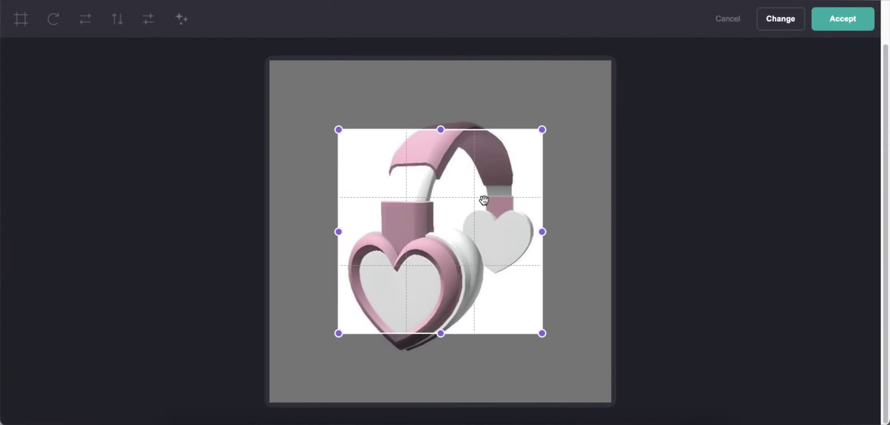
left_click_drag(526, 312, 563, 358)
left_click(835, 29)
left_click(745, 212)
- Place a text element under the headphones image and enter "**1.** Artist - Song name", starting a matching "**2.**" line
left_click(383, 419)
left_click_drag(383, 419, 550, 289)
left_click(17, 15)
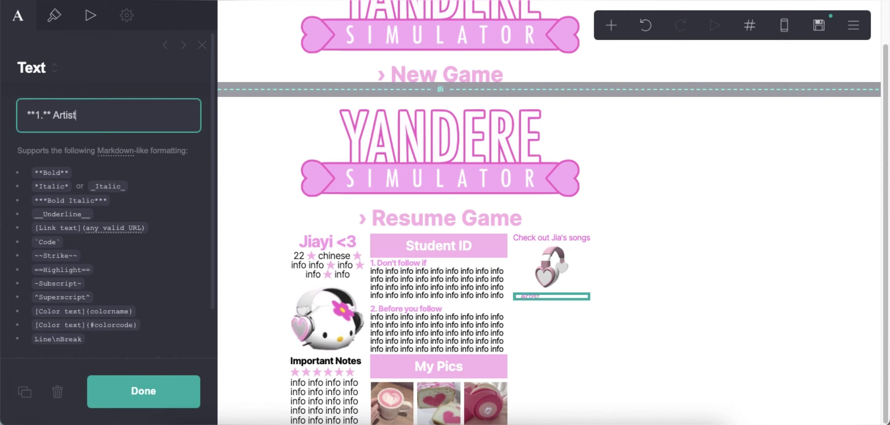
type("name")
key("Return")
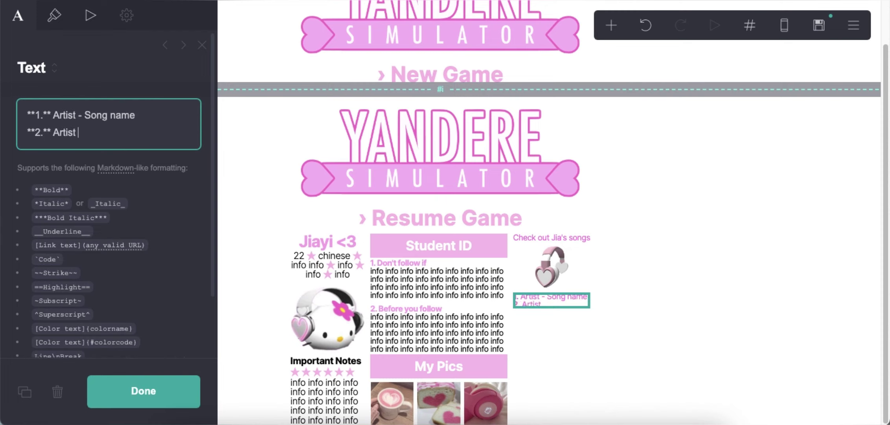
- Copy the "Artist - Song name" lines to extend the song list to five entries, numbered **1.** through **5.**
key("super+a")
right_click(75, 113)
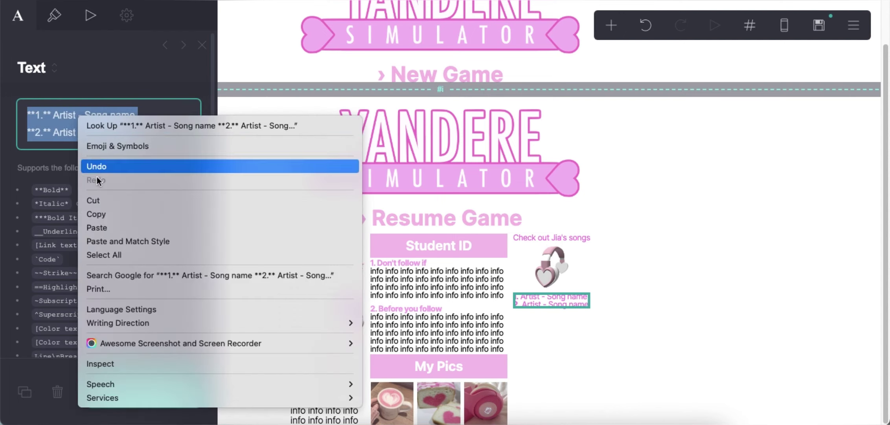
left_click(98, 211)
left_click(120, 155)
right_click(122, 150)
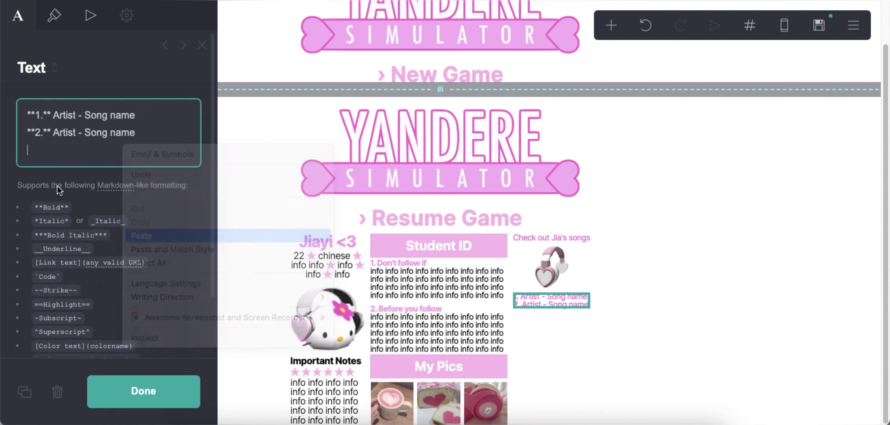
left_click(136, 235)
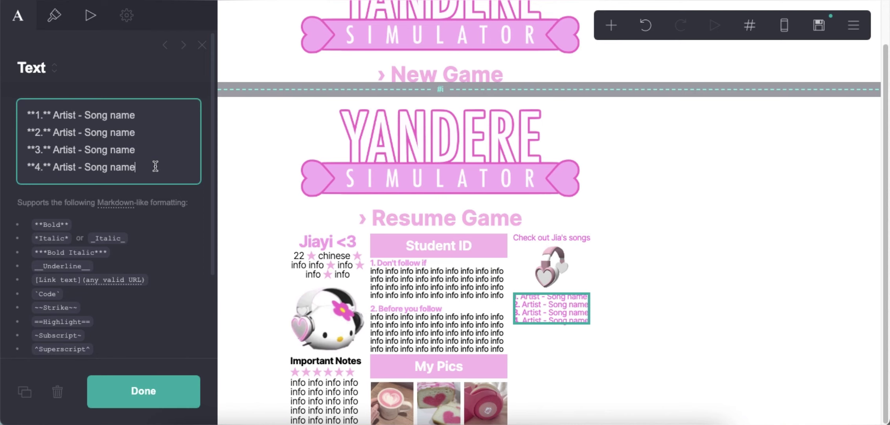
key("Return")
right_click(130, 181)
left_click(161, 277)
left_click_drag(136, 202, 4, 208)
key("BackSpace")
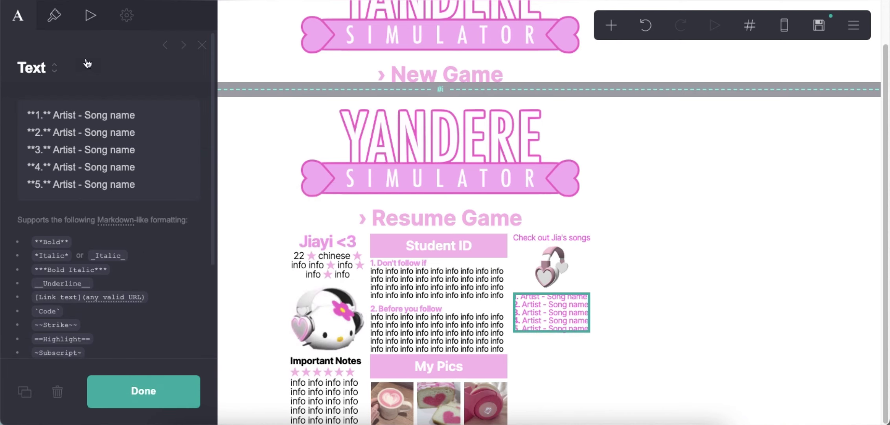
- Set the color of the five-line song list to #000000
left_click(54, 15)
left_click(85, 148)
type("#000000")
key("Return")
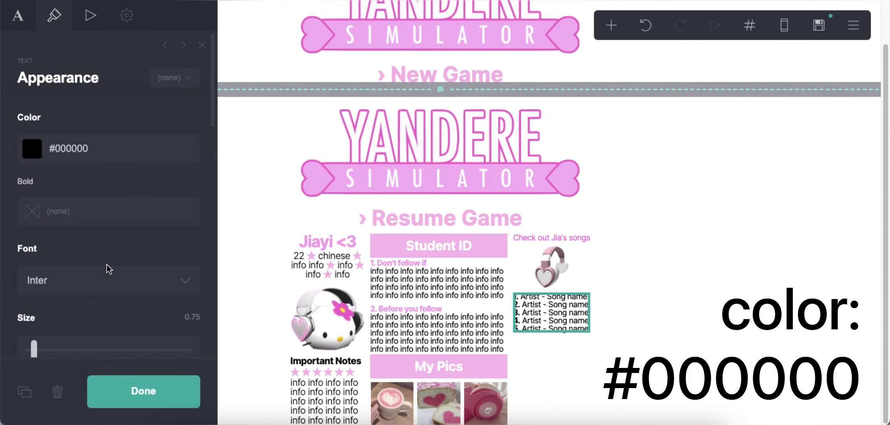
scroll(114, 264, "down", 8)
scroll(126, 275, "down", 3)
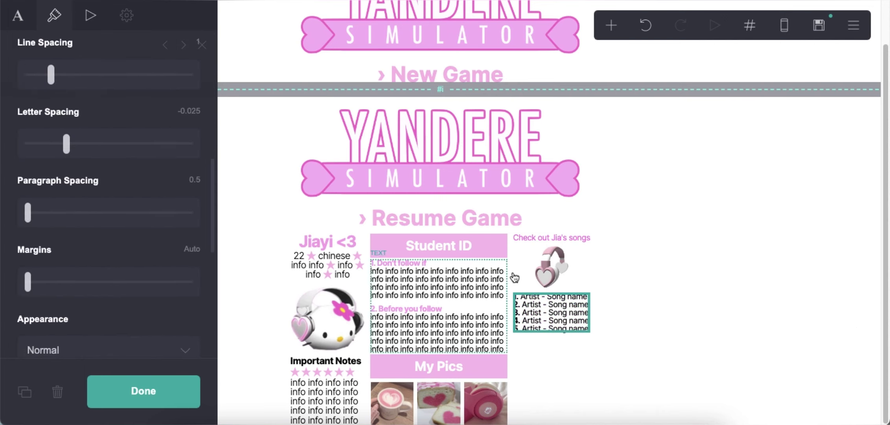
left_click(683, 289)
- Add a text element reading "LOVESICK GIRLS" below the song list in the third column
left_click(621, 35)
left_click(468, 74)
left_click_drag(538, 419, 546, 334)
left_click(17, 16)
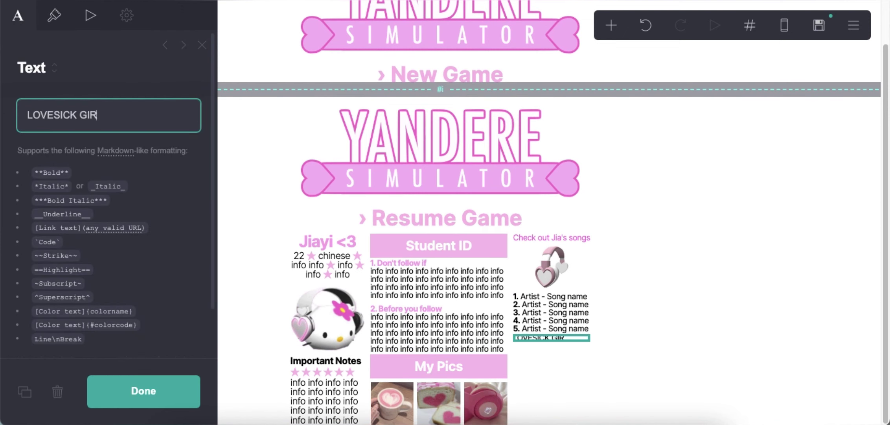
- Style the "LOVESICK GIRLS" text with color #F4AED8, size 1.25 and Extra Bold weight
left_click(56, 26)
left_click(106, 146)
type("#F4AED8")
key("Return")
scroll(187, 234, "down", 1)
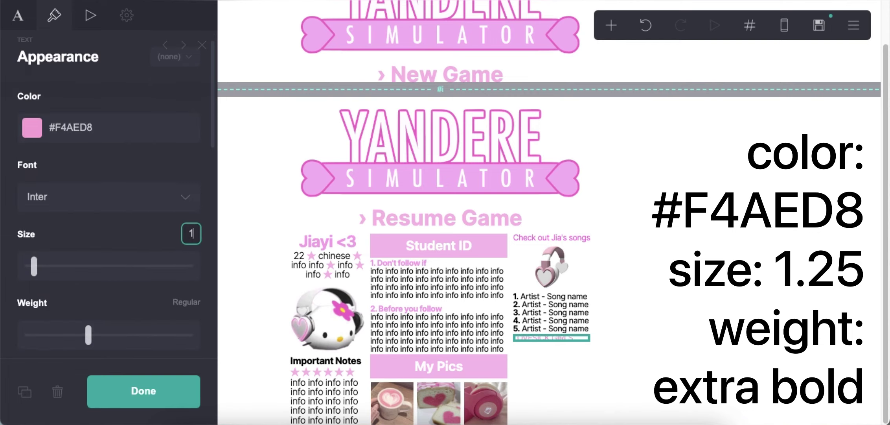
scroll(179, 245, "down", 1)
left_click(162, 317)
scroll(124, 277, "down", 5)
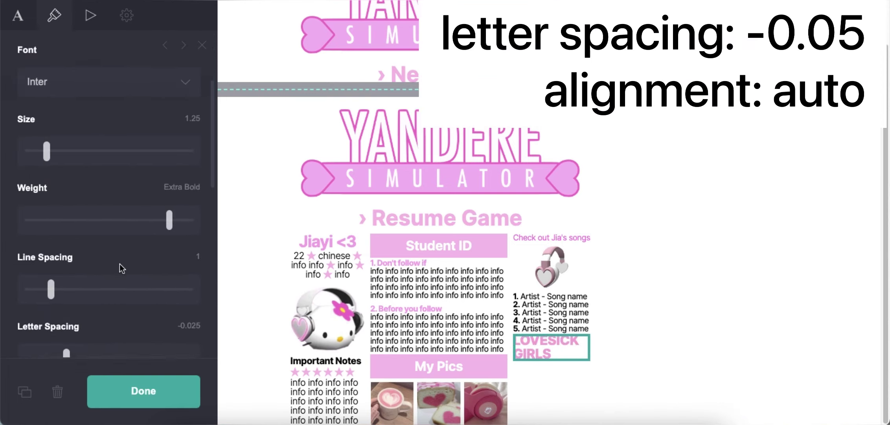
- Set the "LOVESICK GIRLS" text's letter spacing to -0.05 and its alignment to Auto
left_click_drag(66, 295, 64, 295)
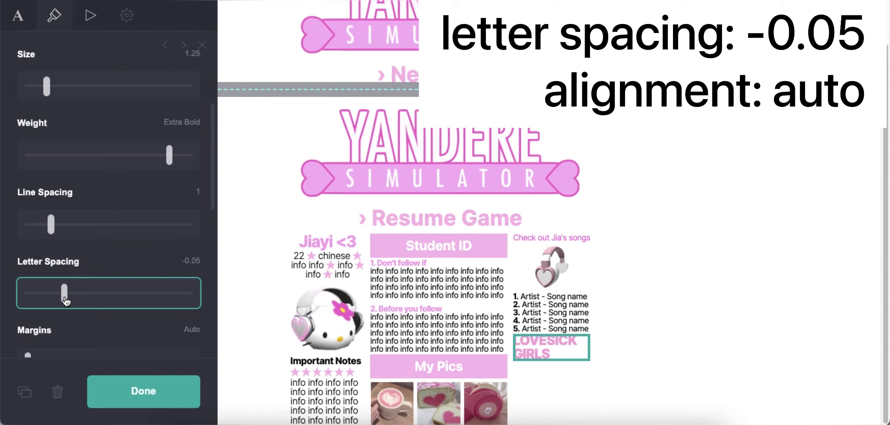
scroll(124, 291, "down", 5)
left_click(112, 311)
left_click(127, 295)
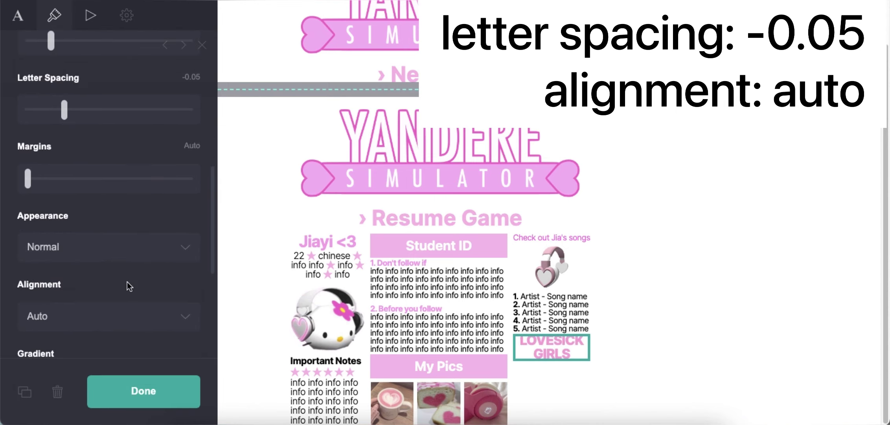
scroll(130, 286, "down", 3)
left_click(636, 163)
- Add a text element below "LOVESICK GIRLS" and fill it with the copied Korean and English "lovesick girls" lyrics
left_click(611, 25)
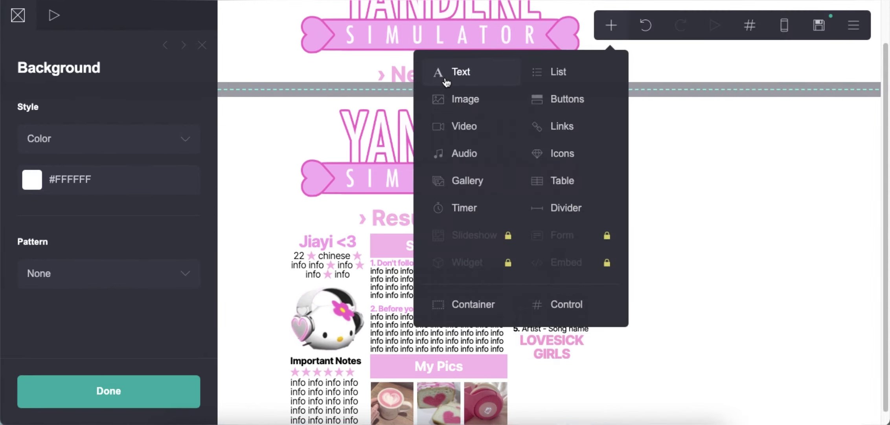
left_click(447, 82)
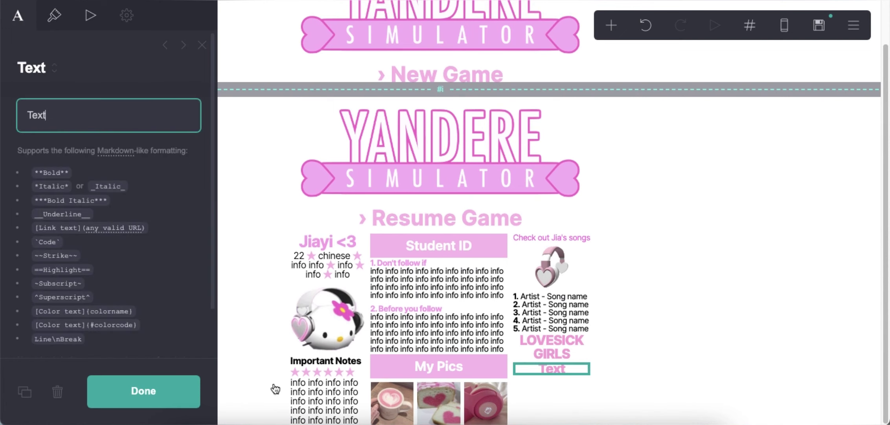
left_click(290, 420)
left_click_drag(53, 85, 307, 101)
right_click(256, 99)
left_click(282, 162)
left_click(75, 121)
right_click(61, 113)
left_click(100, 227)
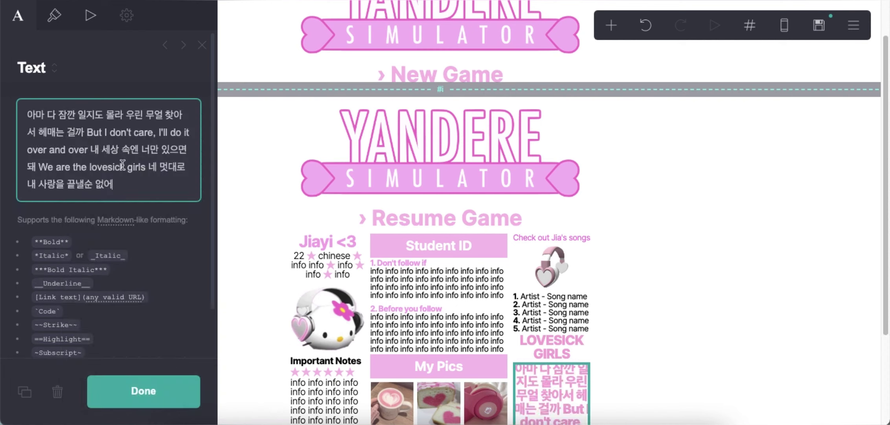
- Wrap the English phrases "But I don't care, I'll do it over and over" and "We are the lovesick girls" in == highlight marks
left_click(88, 132)
type("==")
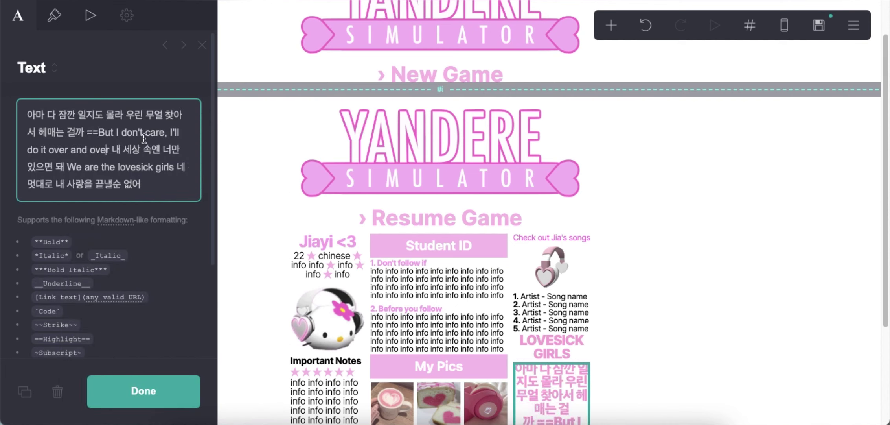
type("=")
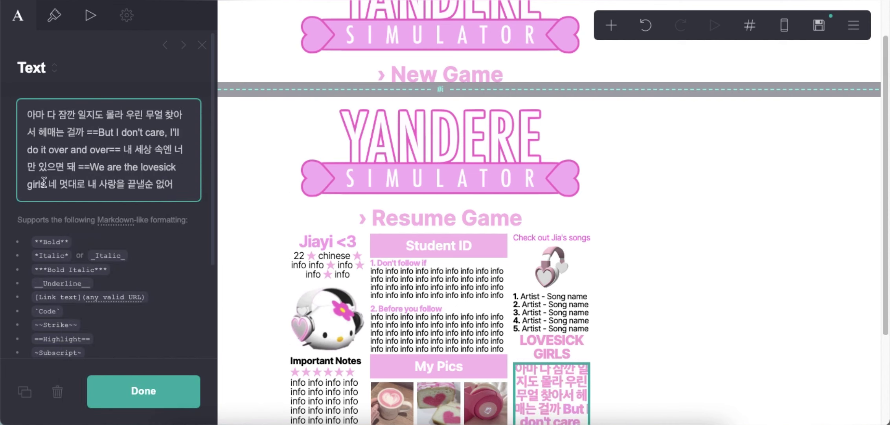
type("==")
- Set the lyrics text's color to #000000 and its highlight color to #E88ECE
left_click(54, 15)
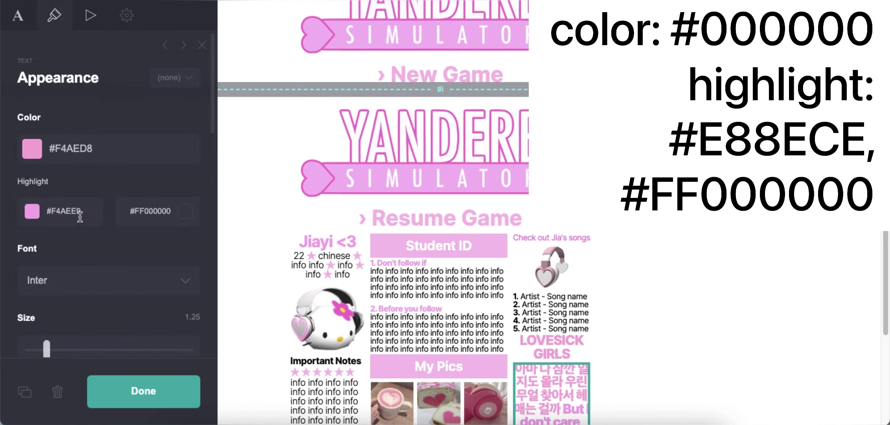
left_click(111, 145)
left_click_drag(91, 177, 48, 317)
left_click(99, 121)
left_click(90, 218)
type("#E88ECE")
key("Return")
- Set the lyrics text to size 0.75, Regular weight and letter spacing -0.025
scroll(149, 274, "down", 2)
left_click(199, 277)
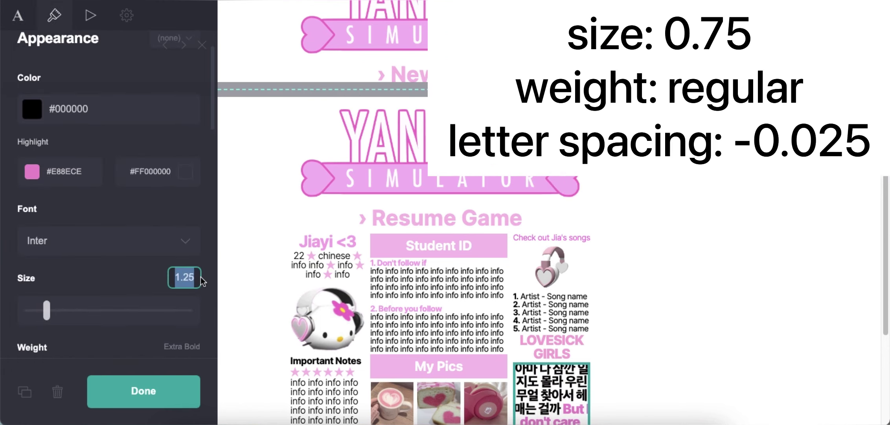
type(".75")
key("Return")
scroll(99, 261, "down", 5)
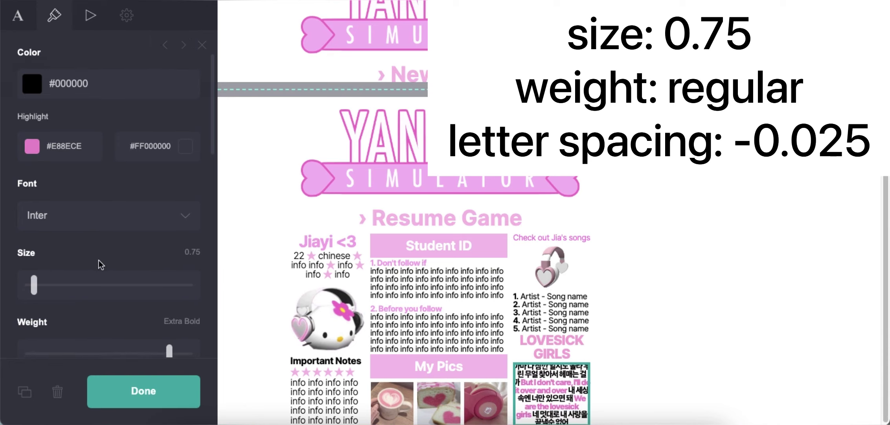
left_click(103, 245)
left_click(88, 246)
scroll(133, 277, "down", 3)
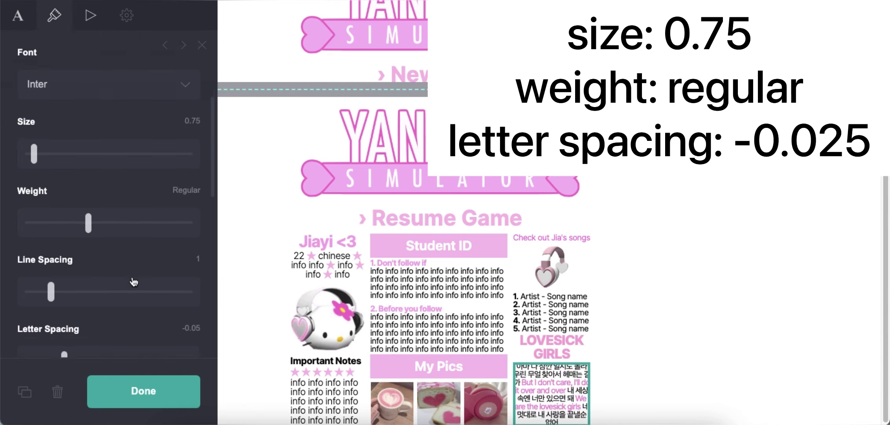
left_click(65, 316)
scroll(119, 278, "down", 5)
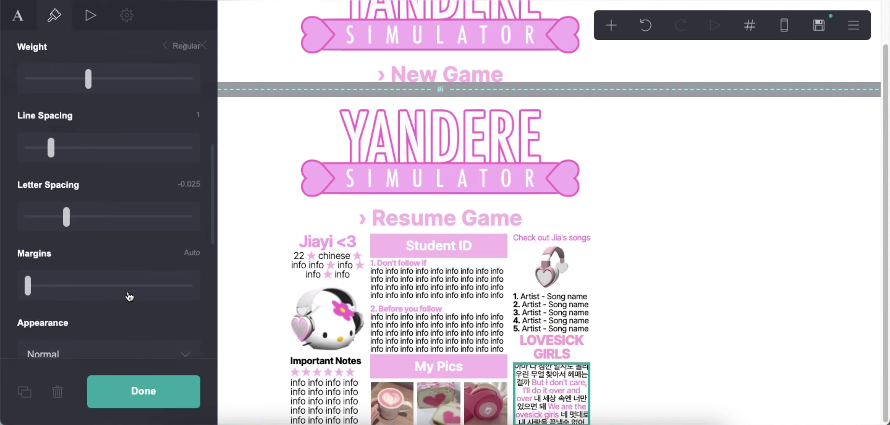
left_click(708, 157)
- In the mobile view, give the "Check out Jia's songs" text a manual mobile size of 0.625, then return to the desktop view
left_click(784, 26)
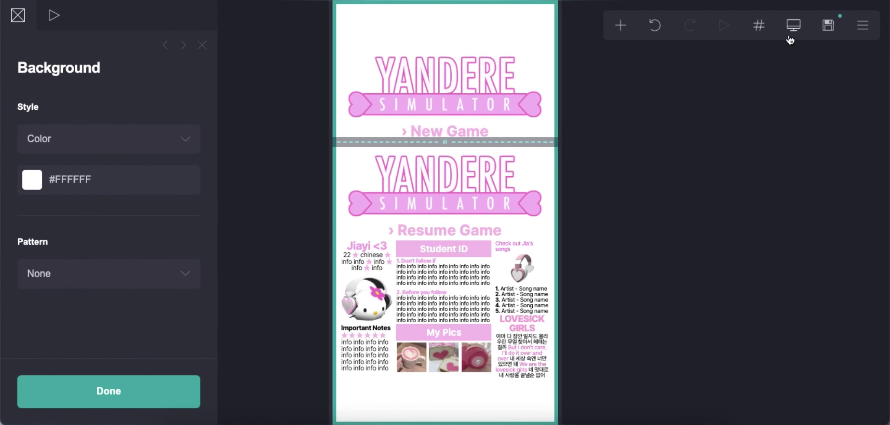
left_click(537, 300)
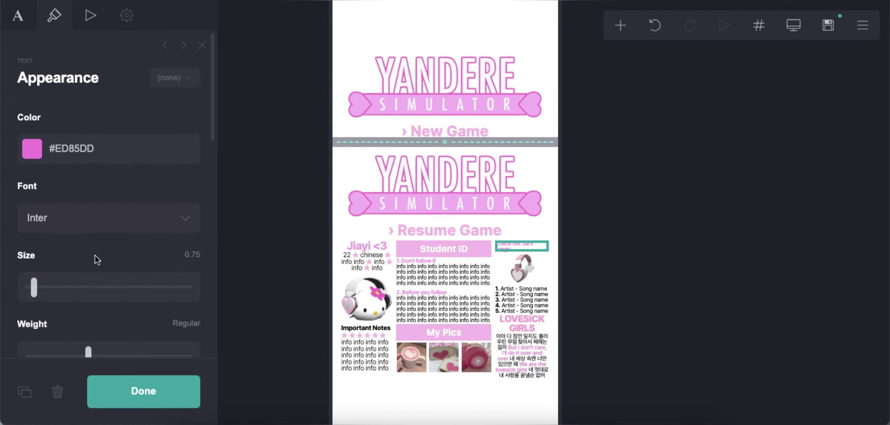
scroll(167, 296, "down", 5)
left_click(180, 282)
scroll(150, 284, "down", 3)
scroll(149, 284, "down", 2)
left_click(191, 180)
type(".6")
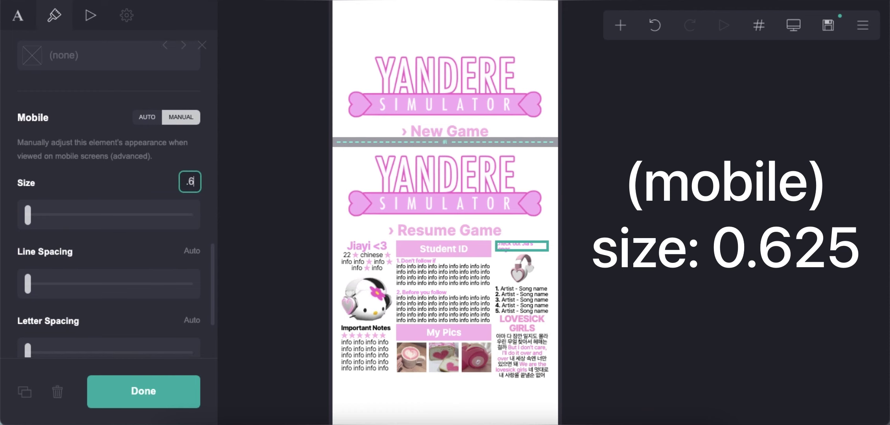
type("25")
left_click(459, 389)
left_click(794, 25)
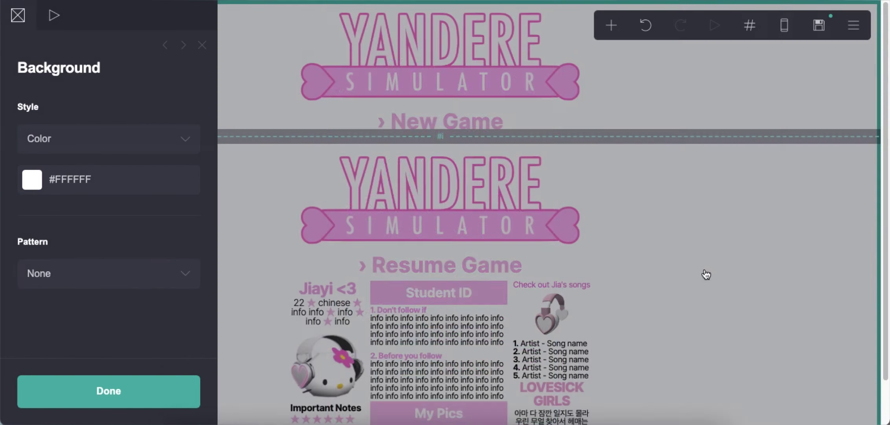
- Add a section break named "ii" below the info container and place a duplicate of the Yandere Simulator logo under it
left_click(611, 25)
left_click(571, 303)
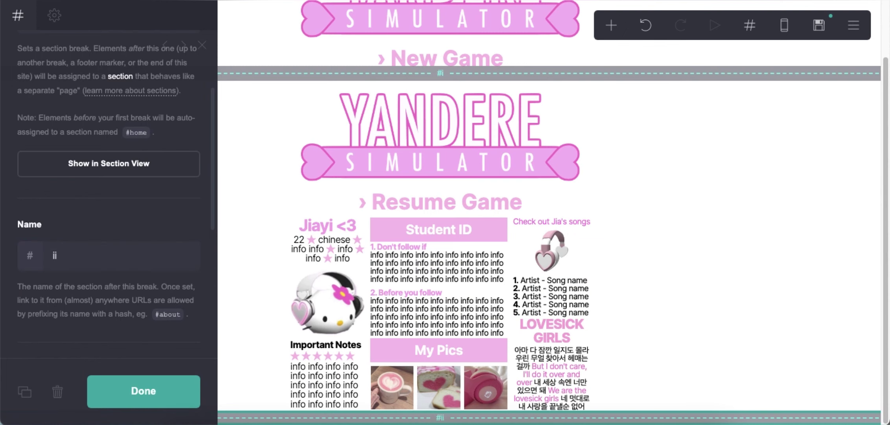
left_click(440, 134)
left_click(24, 391)
left_click_drag(382, 110, 421, 385)
- Duplicate the "› Resume Game" text, place it below the logo in section ii, and change its wording to "› Exit Game"
left_click(436, 94)
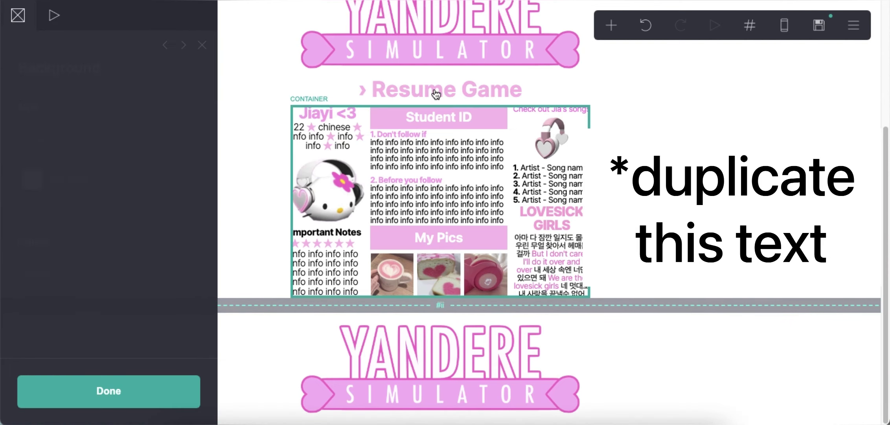
left_click(436, 94)
left_click(24, 392)
left_click_drag(378, 185, 446, 314)
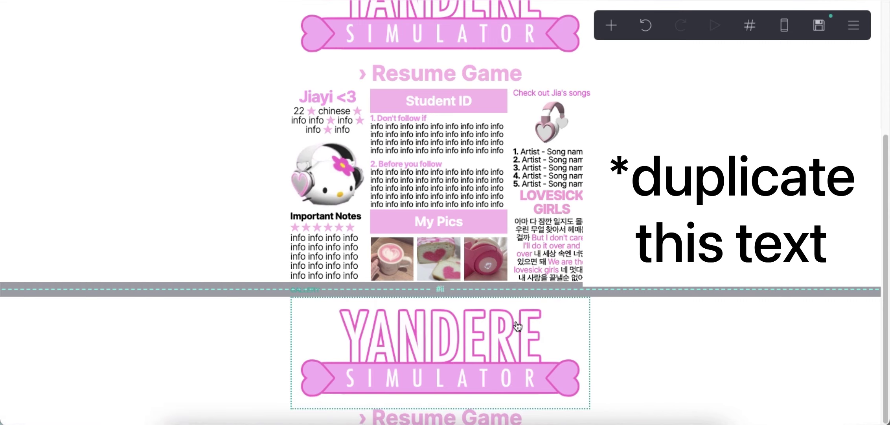
left_click(427, 408)
left_click(429, 415)
type("Exit Game](#ii")
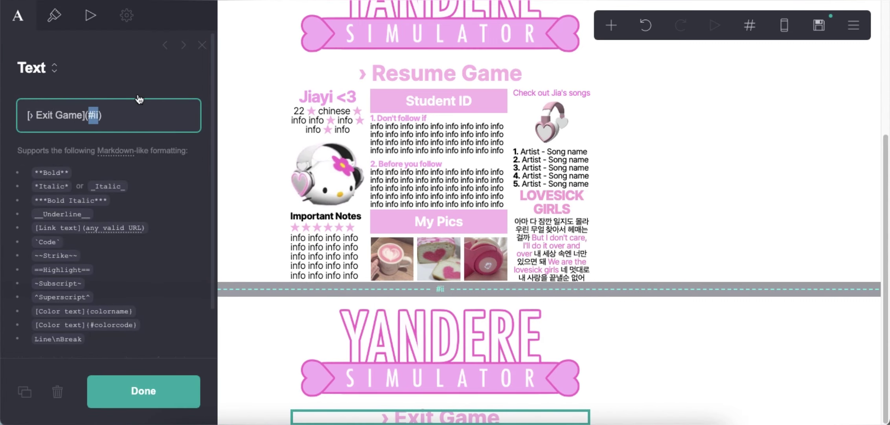
- Add a three-column container below "› Exit Game" with 33%, 34% and 33% columns, gutters 0.5 and top margin 0.75
left_click(649, 329)
left_click(612, 26)
left_click(461, 302)
left_click(85, 146)
left_click(79, 159)
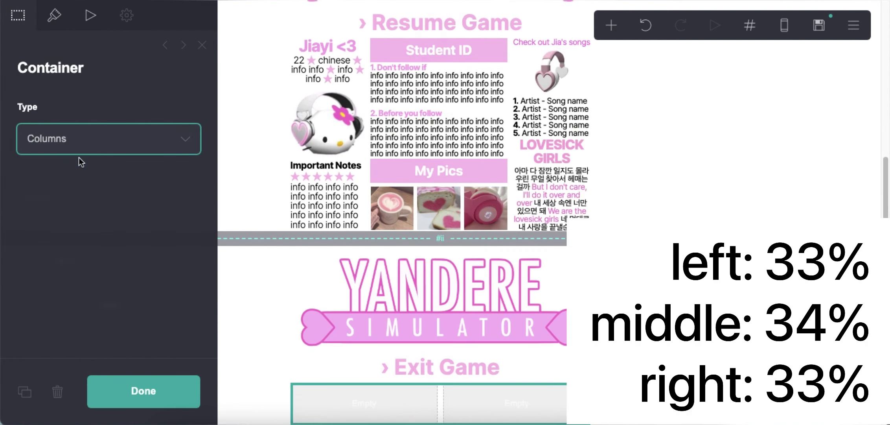
left_click(52, 20)
scroll(130, 259, "down", 10)
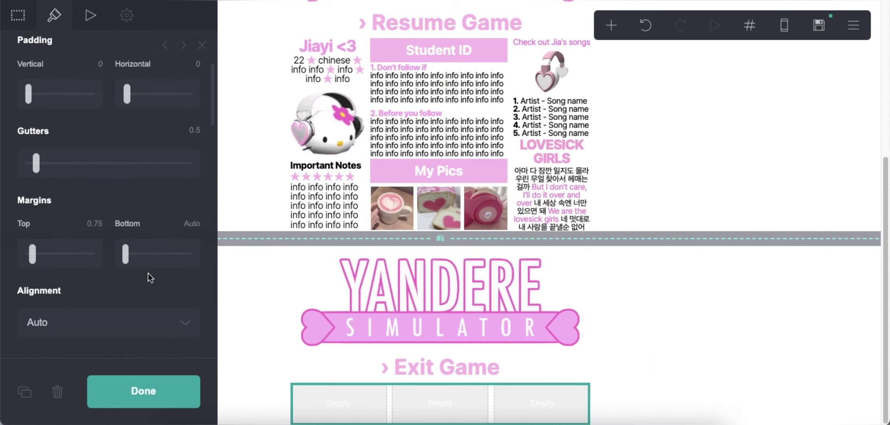
left_click(613, 94)
- Add an embedded video to the new container's first column, using the link of the Marshmello & Halsey music video copied from YouTube
left_click(610, 26)
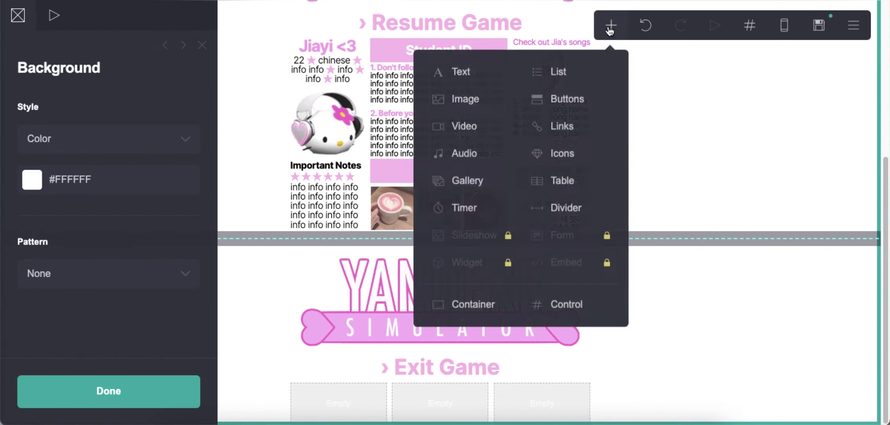
left_click(464, 127)
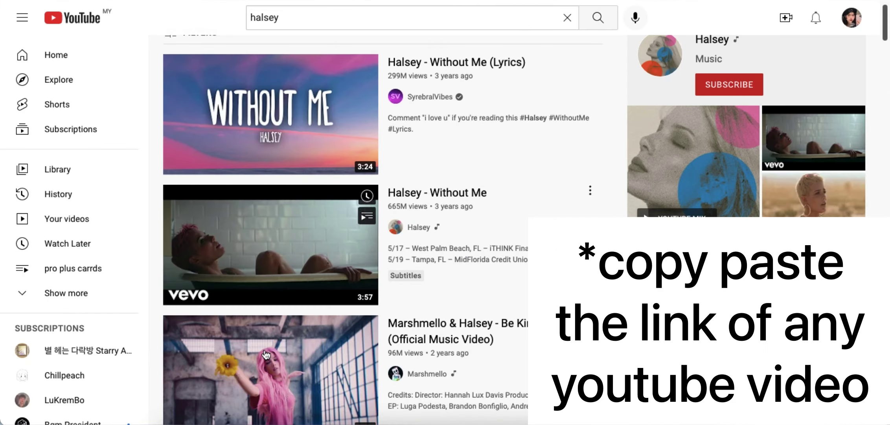
right_click(266, 355)
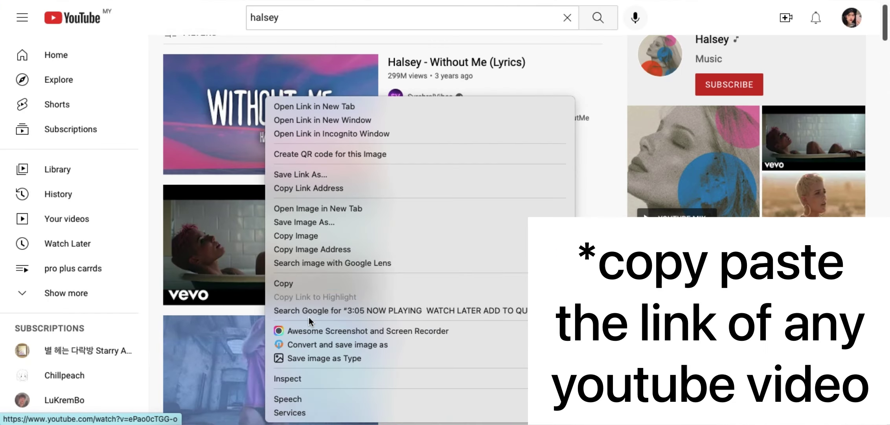
left_click(311, 181)
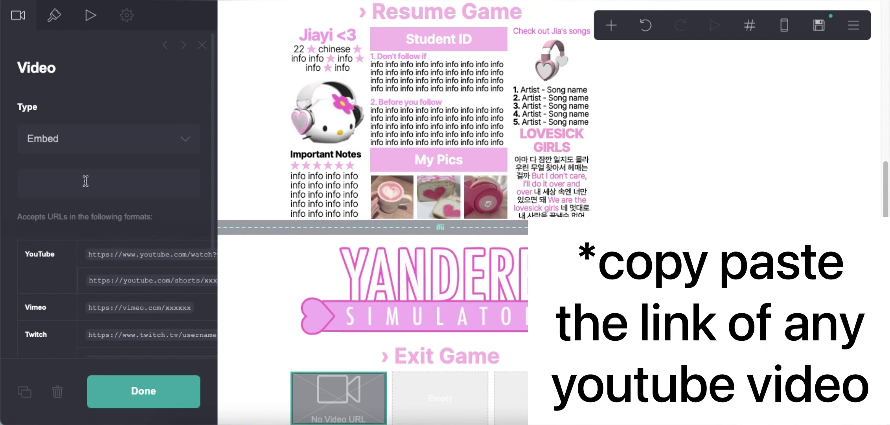
right_click(86, 181)
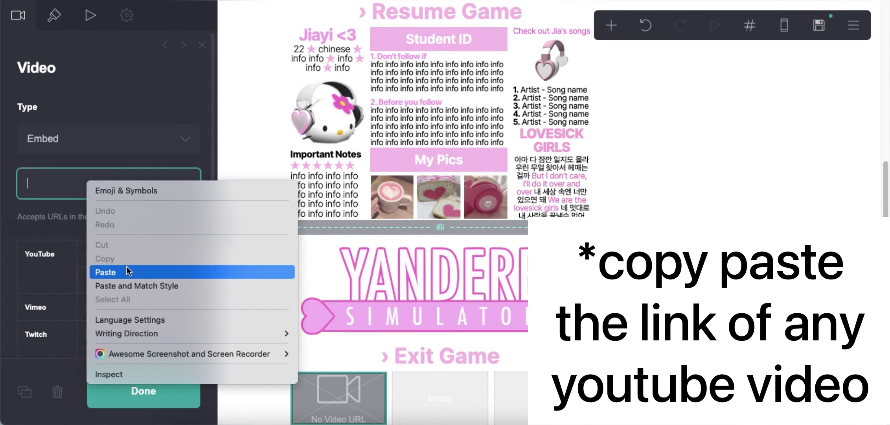
left_click(125, 269)
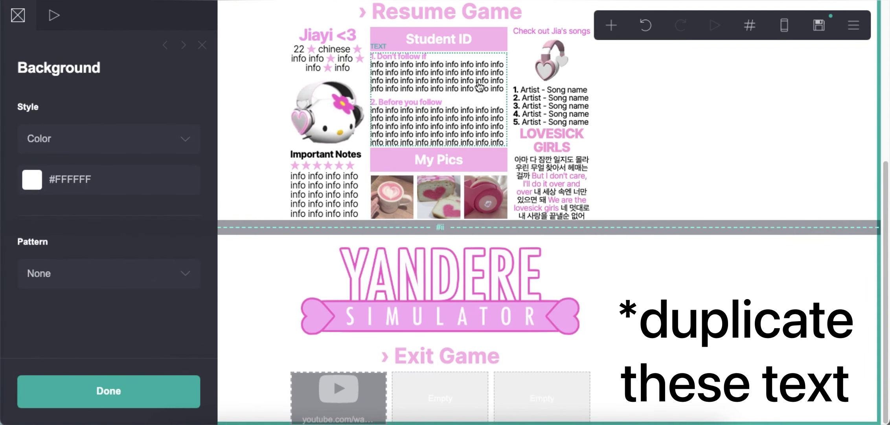
- Duplicate the "Don't follow if / Before you follow" text and place the copy under the video in the new container's first column
left_click(437, 118)
left_click(24, 392)
left_click_drag(439, 195, 346, 354)
left_click_drag(338, 401, 333, 256)
- Change the copied text's first heading to "3. My Loves" and shorten its info paragraph to two lines in the text box
left_click(338, 318)
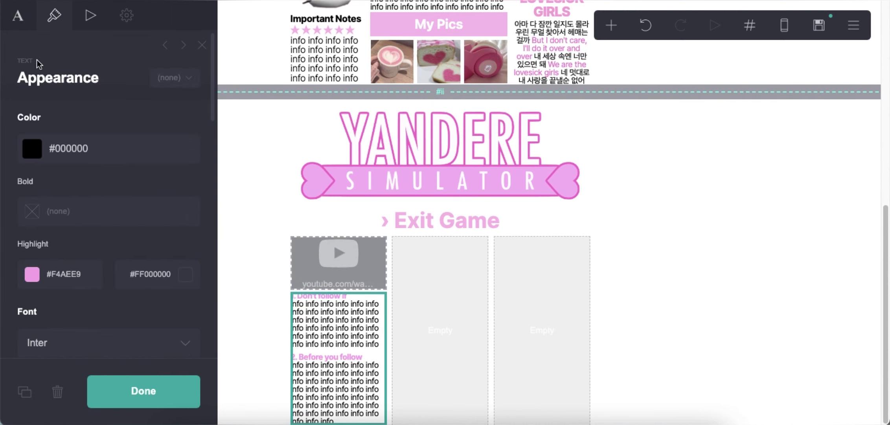
left_click(18, 15)
left_click_drag(116, 108, 118, 110)
type("3")
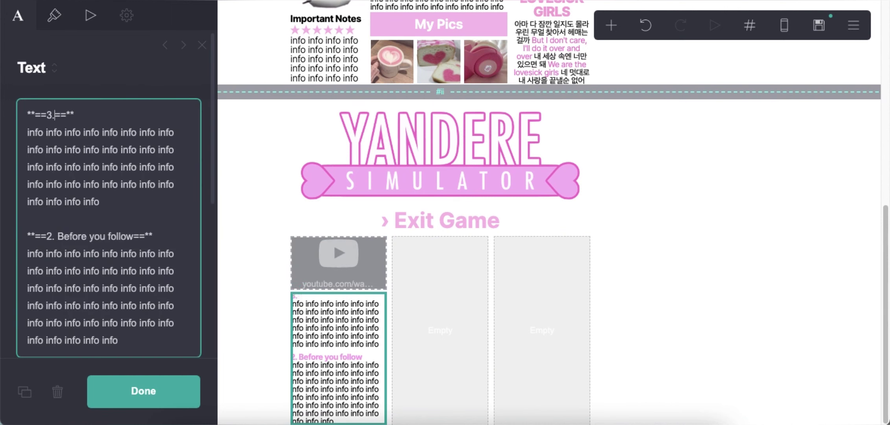
left_click_drag(99, 202, 7, 175)
key("BackSpace")
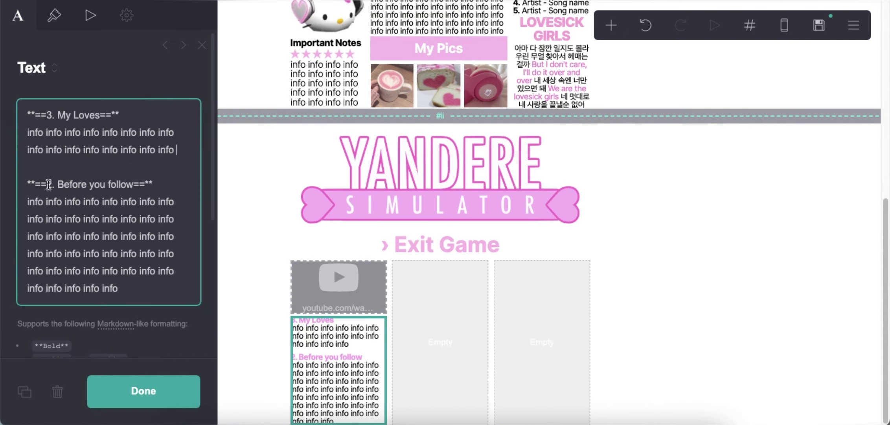
- Change the copied text's second heading to "4. Tunes" and shorten the info paragraph beneath it
type("T")
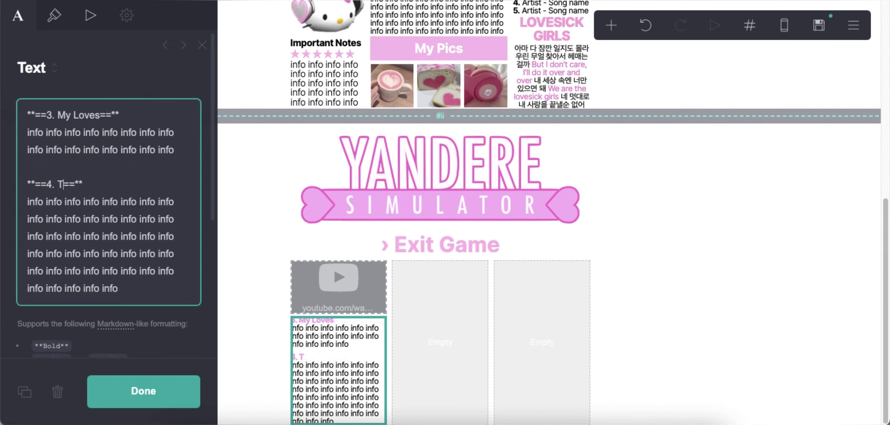
left_click_drag(70, 251, 193, 288)
key("BackSpace")
key("BackSpace")
key("BackSpace")
key("BackSpace")
key("BackSpace")
key("BackSpace")
key("BackSpace")
key("BackSpace")
key("BackSpace")
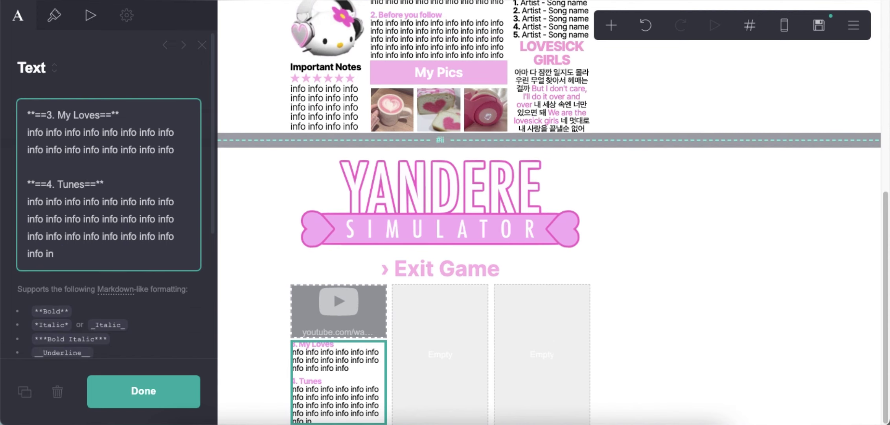
left_click(64, 23)
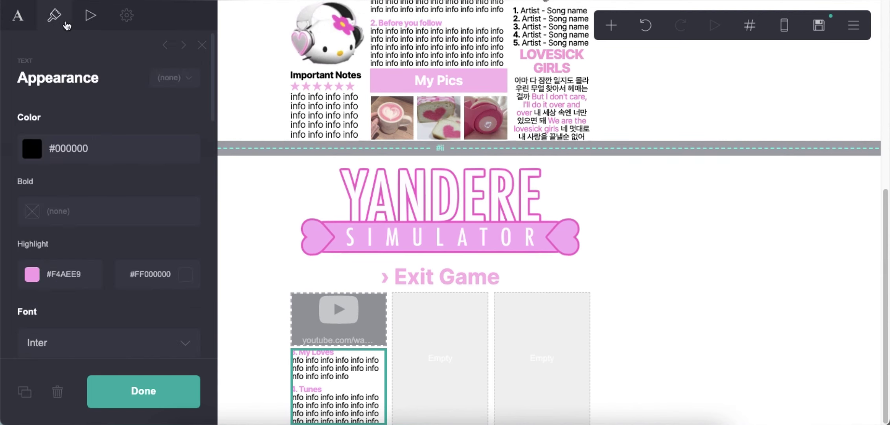
scroll(125, 271, "down", 5)
scroll(121, 299, "down", 10)
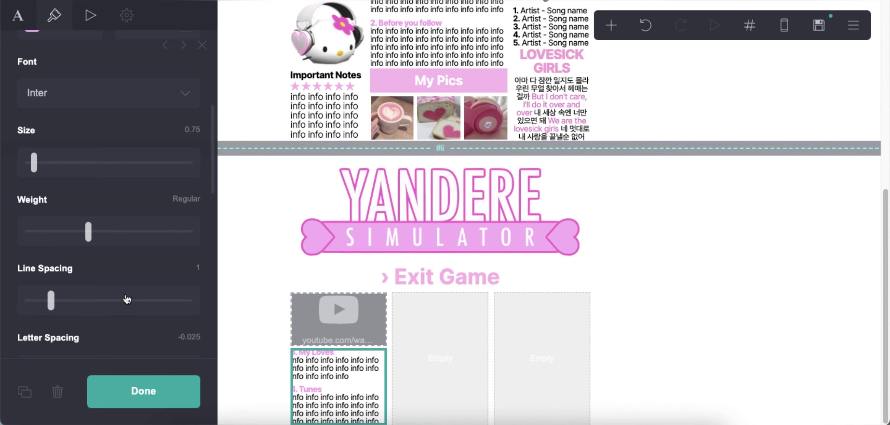
scroll(121, 309, "down", 3)
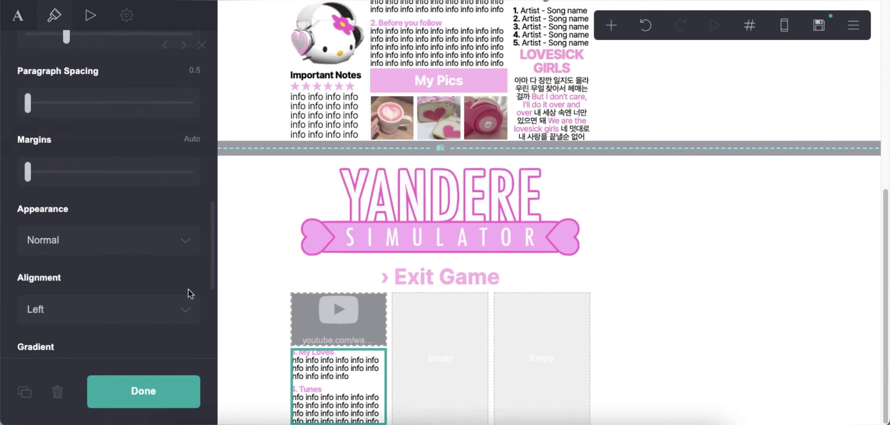
left_click(653, 278)
left_click(345, 387)
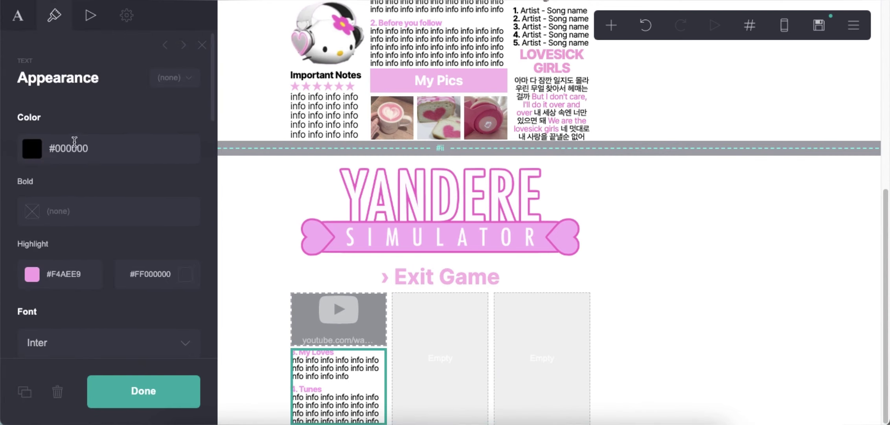
- Shorten the info paragraphs under "3. My Loves" and "4. Tunes" so they fill two and three full lines
left_click(18, 15)
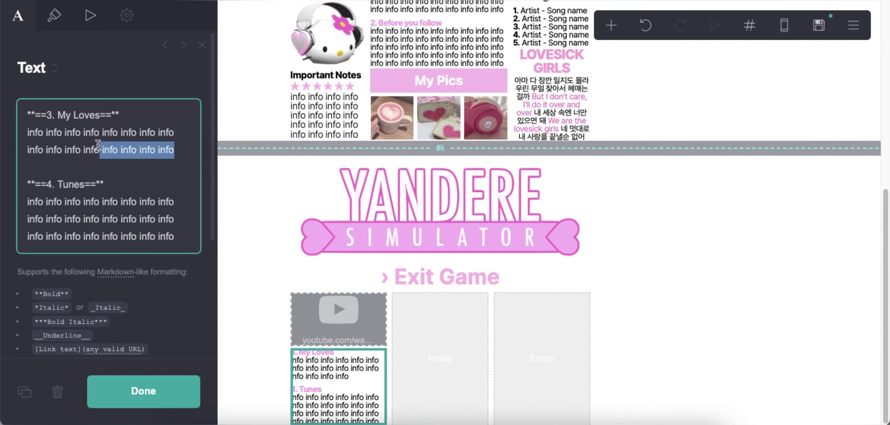
key("BackSpace")
left_click_drag(81, 237, 176, 237)
key("BackSpace")
key("BackSpace")
key("BackSpace")
key("BackSpace")
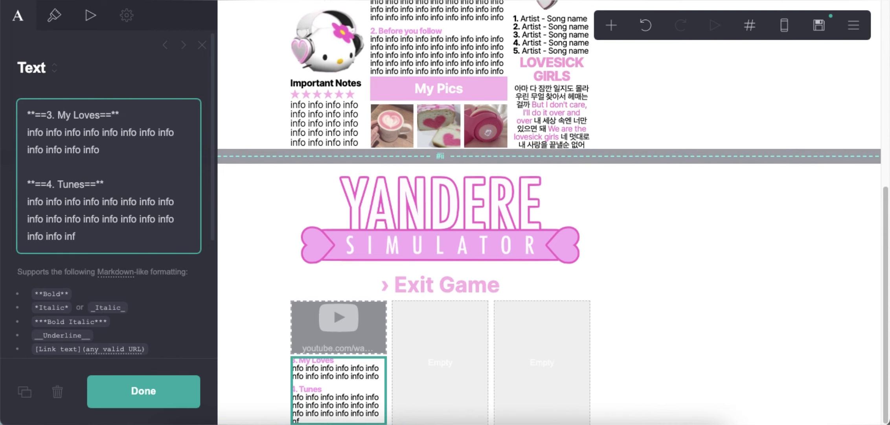
left_click(781, 318)
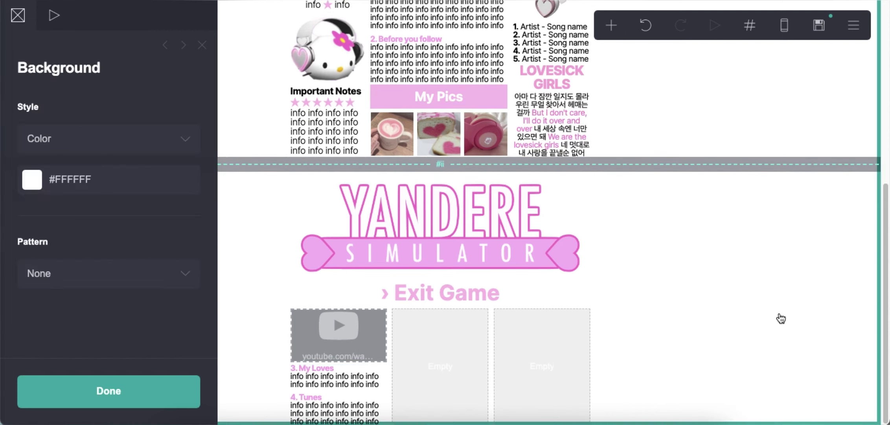
- Duplicate the "My Loves / Tunes" text and place the copy in the container's second column
left_click(340, 390)
left_click(25, 391)
left_click_drag(319, 394, 436, 333)
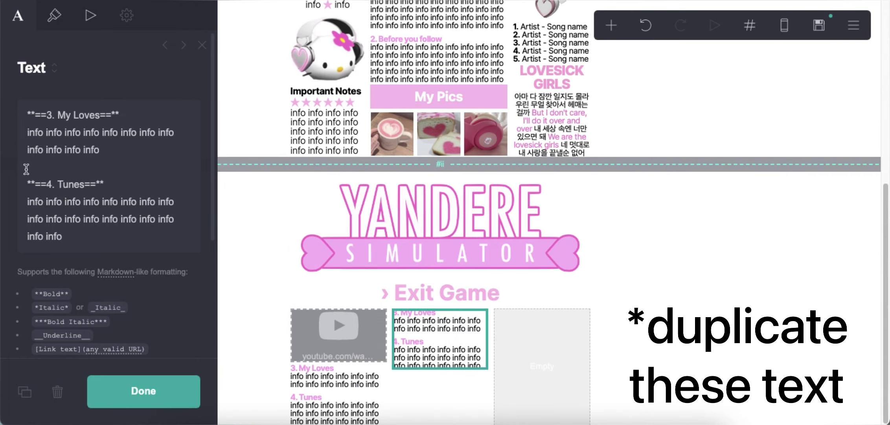
- Reduce the copied text to a single section titled "5. Media" with an info paragraph of five full lines
left_click_drag(26, 169, 63, 237)
key("BackSpace")
key("BackSpace")
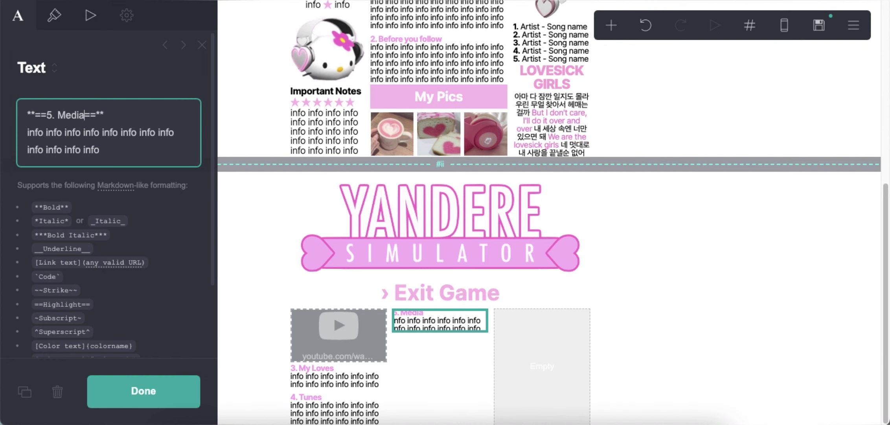
left_click(687, 343)
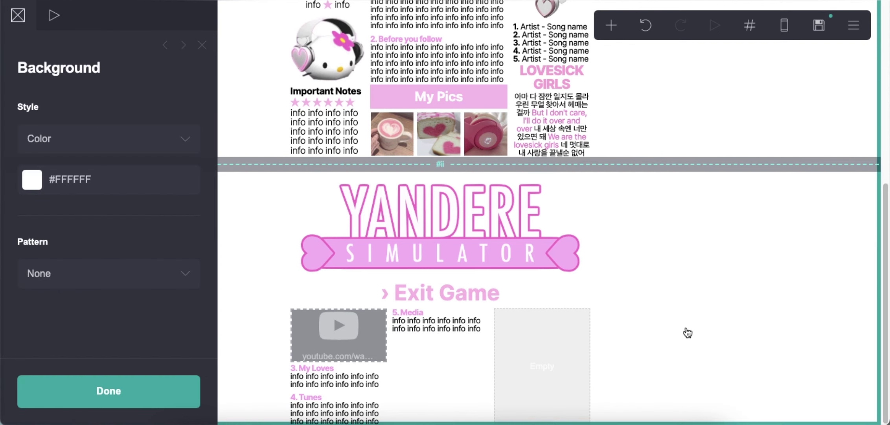
left_click(413, 330)
key("ctrl+z")
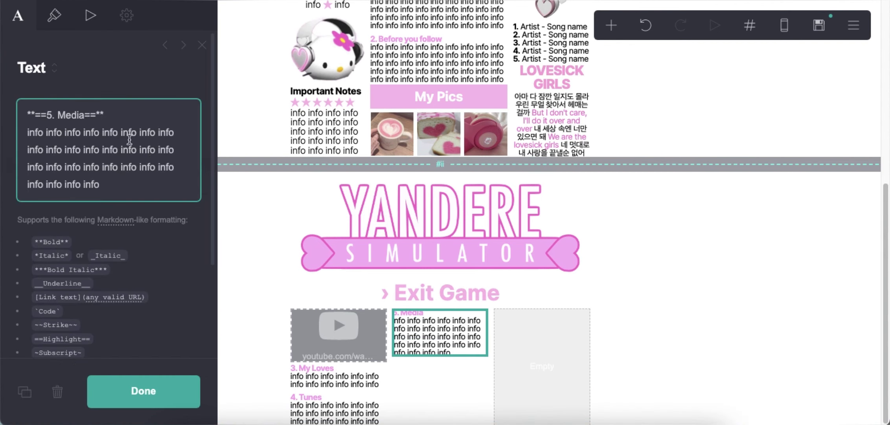
left_click(689, 313)
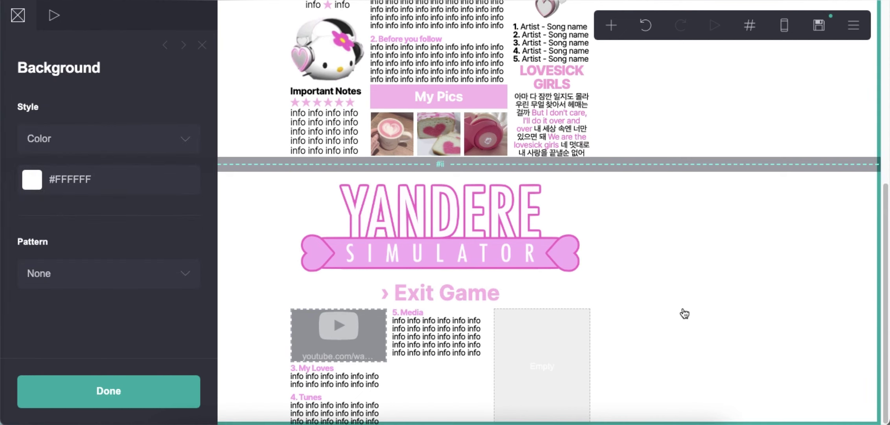
- Add a gallery beneath the Media text and upload the uncropped pink star image to it
left_click(611, 26)
left_click(453, 179)
left_click_drag(445, 340, 427, 200)
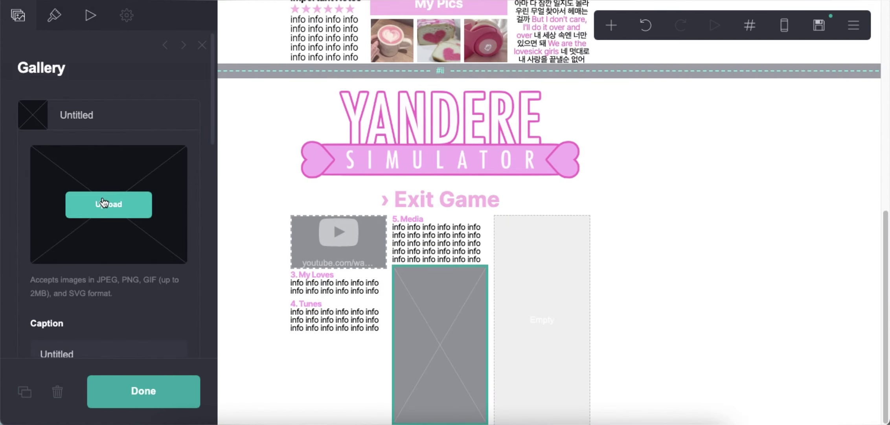
left_click(108, 204)
double_click(437, 150)
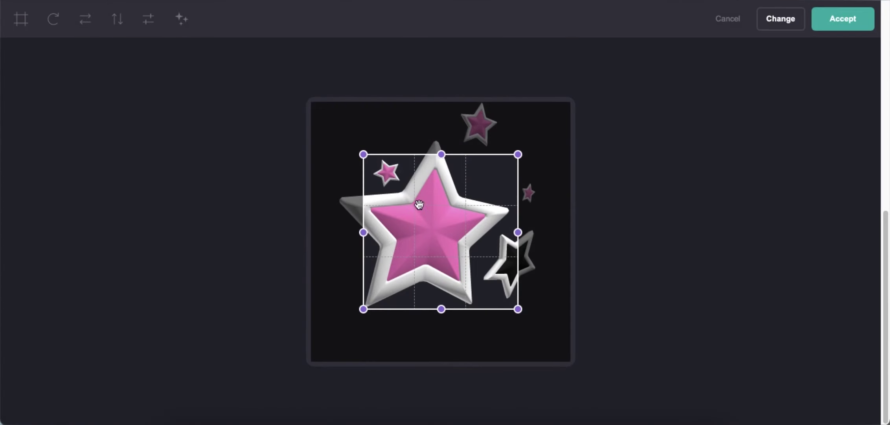
left_click(13, 30)
left_click(842, 19)
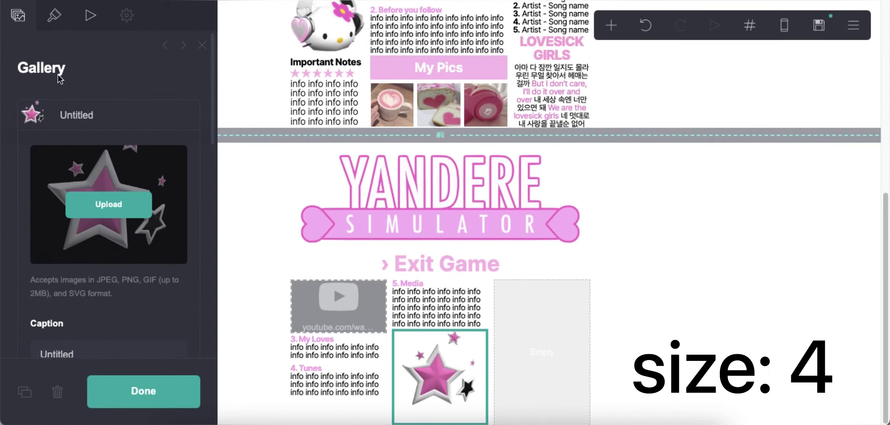
- Set the star gallery's size to 4
left_click(54, 15)
left_click(195, 162)
type("4")
left_click(689, 280)
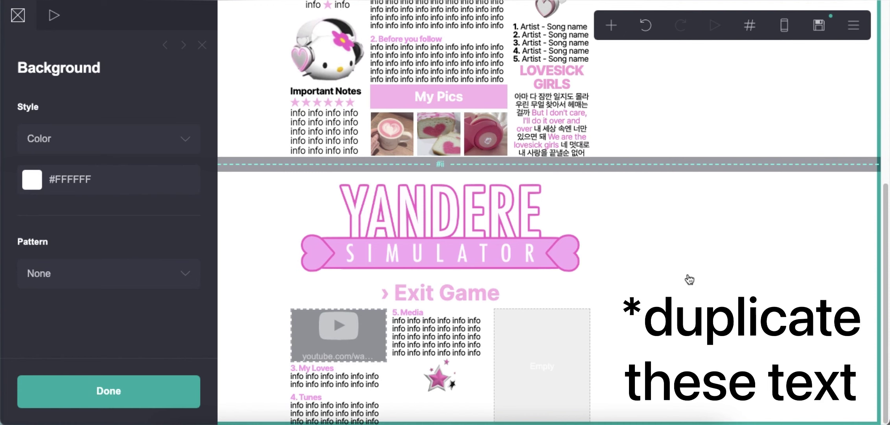
- Duplicate the "5. Media" text and place the copy below the star gallery
left_click(468, 323)
left_click(25, 391)
left_click_drag(437, 354, 435, 393)
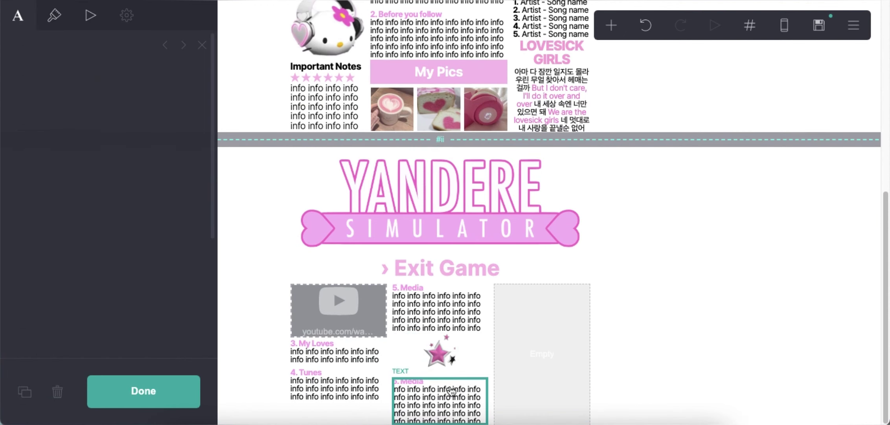
- Retitle the copied text "6. My Social Networks" and replace its info paragraph with five [link](#) entries
left_click(50, 115)
type("My So")
left_click_drag(21, 131, 137, 184)
type("[link](#) [link](#) [link](#) [link](#")
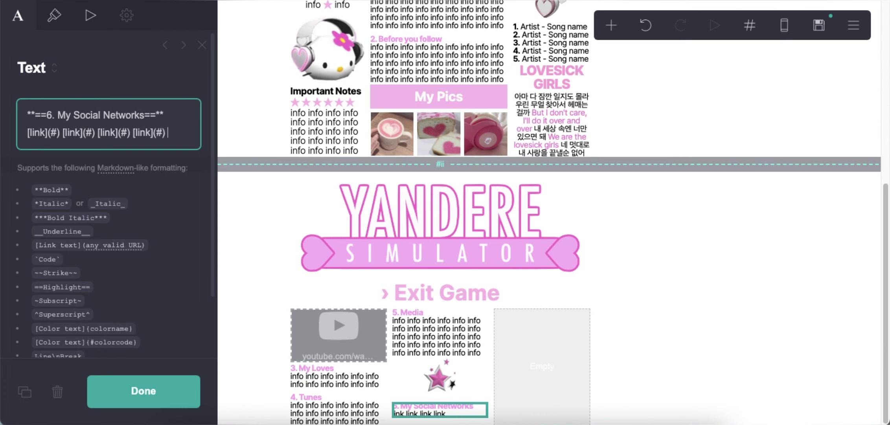
type("(#")
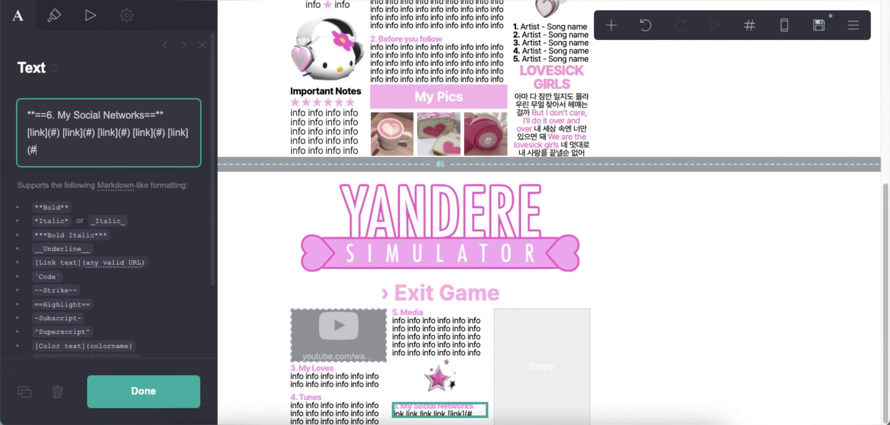
left_click(695, 281)
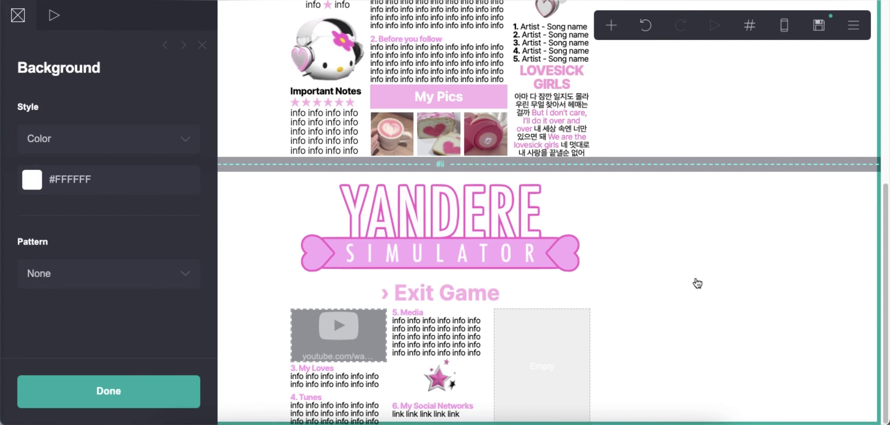
- Set the link style of the "My Social Networks" text to Underlined
left_click(423, 411)
left_click(54, 16)
scroll(104, 236, "down", 10)
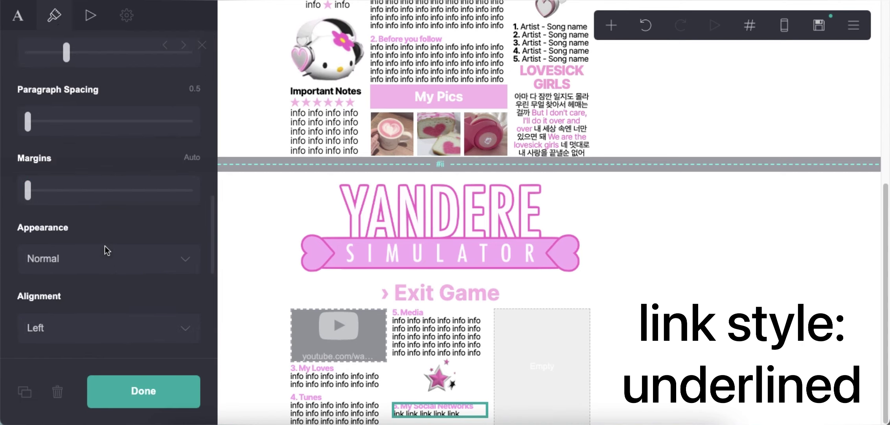
left_click(105, 246)
left_click(95, 246)
left_click(741, 294)
- Add a text element to the container's third column reading "Choose your weapon"
left_click(611, 26)
left_click_drag(440, 419, 532, 362)
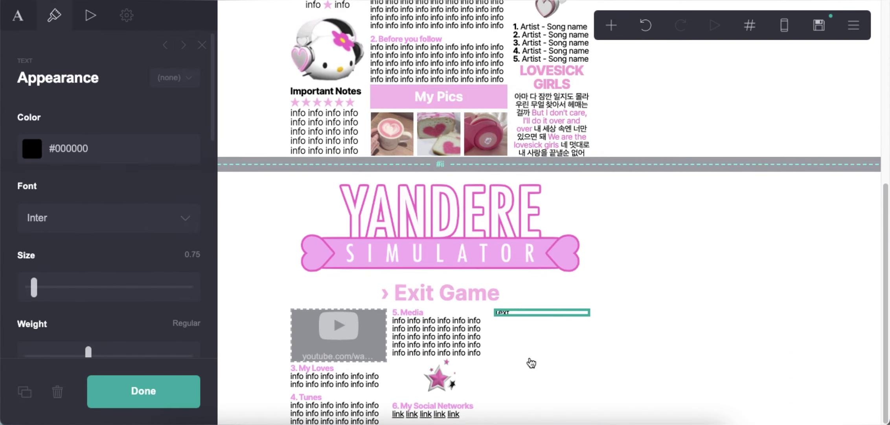
left_click(17, 26)
type("Choose your weapon")
- Style the "Choose your weapon" text with colour #F4AED8, size 1.25 and weight Extra Bold
left_click(54, 15)
left_click(105, 151)
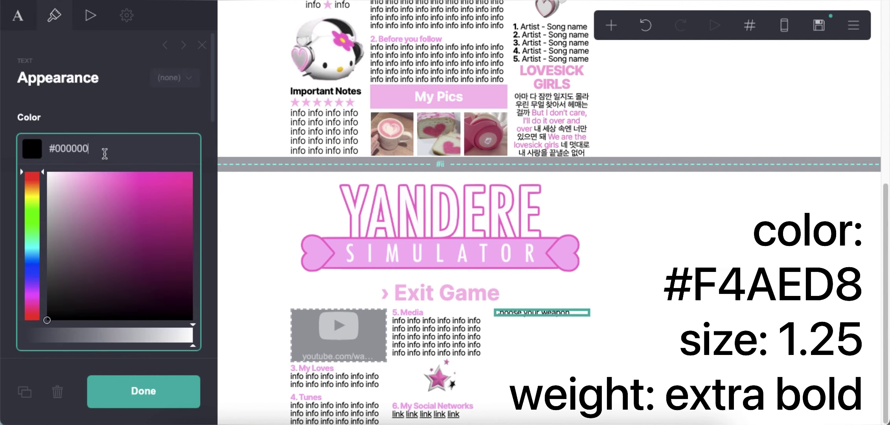
type("#F4AED8")
key("Return")
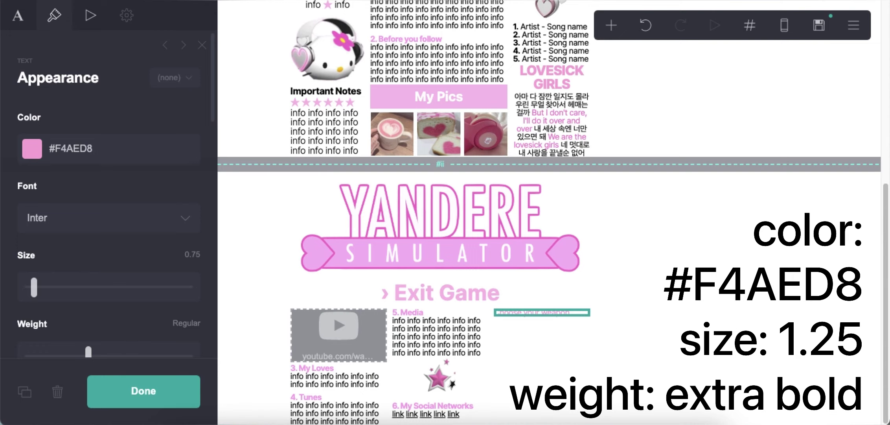
left_click(191, 256)
type("1.25")
key("Return")
scroll(129, 271, "down", 1)
left_click(169, 312)
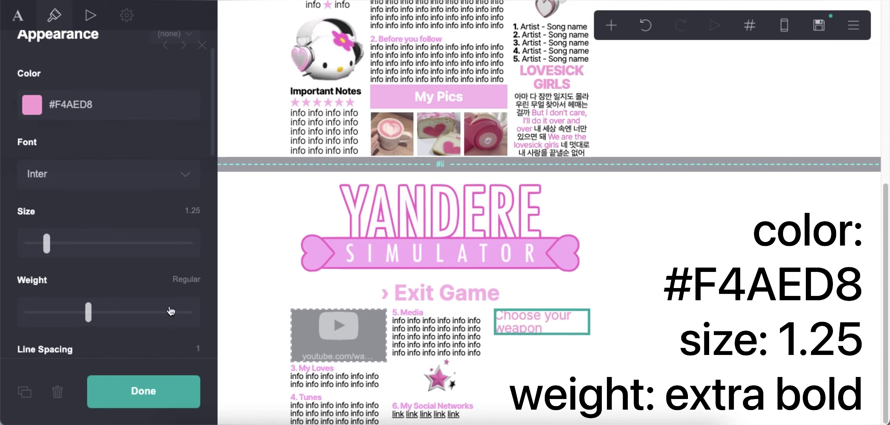
- Set the "Choose your weapon" text's letter spacing to -0.05 and its alignment to Auto
scroll(135, 284, "down", 4)
left_click_drag(70, 200, 64, 200)
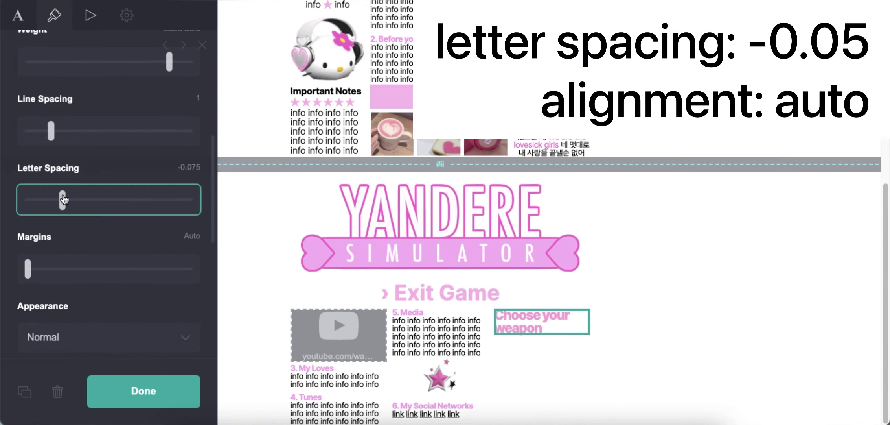
scroll(85, 238, "down", 5)
left_click(114, 101)
left_click(116, 89)
left_click(701, 284)
- Add an image under "Choose your weapon" and upload the pink Hello Kitty rifle picture from Downloads
left_click(612, 26)
left_click(485, 95)
left_click_drag(453, 367, 537, 197)
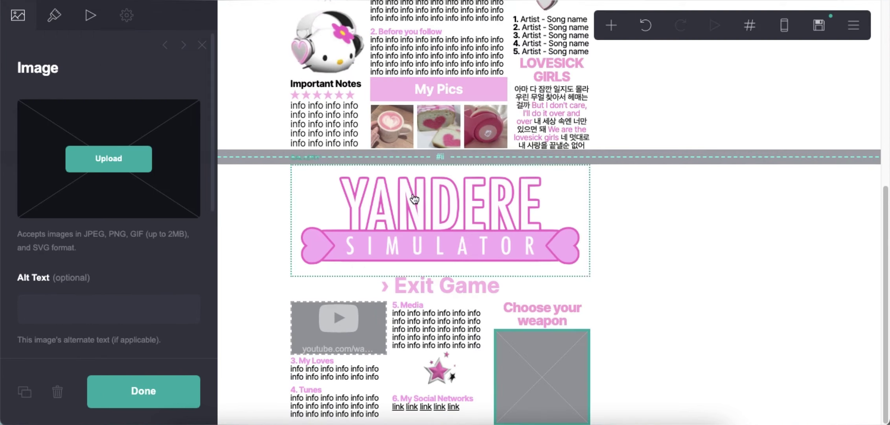
left_click(71, 156)
left_click(359, 138)
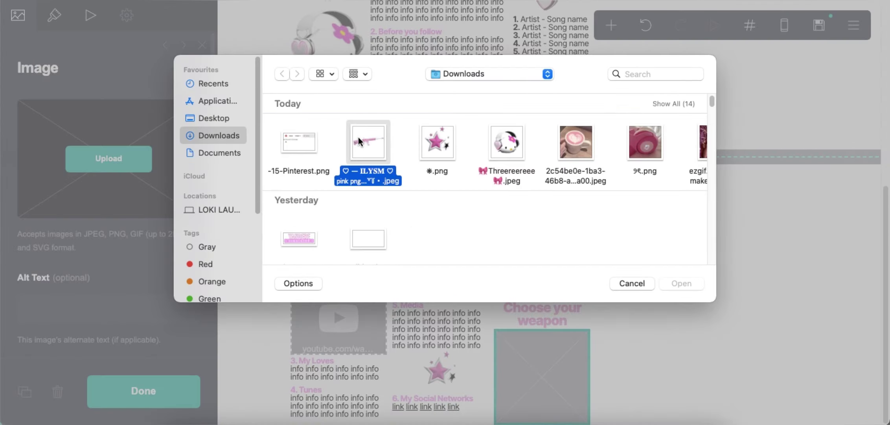
double_click(359, 138)
- Crop the rifle picture to its full width with the empty space above and below cut off, and accept it
left_click_drag(542, 230, 674, 226)
left_click_drag(411, 129, 449, 155)
left_click_drag(441, 326, 442, 285)
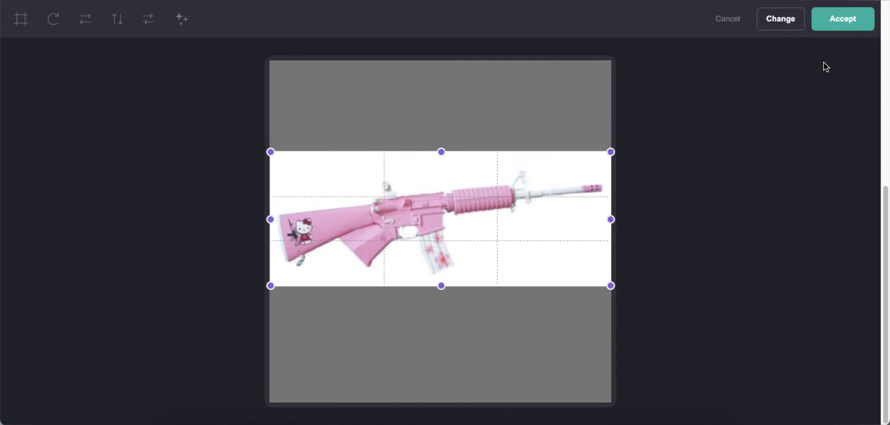
left_click(842, 19)
- Add another image below the first rifle and upload "icon, pink.jpeg" from Downloads
left_click(611, 25)
left_click(462, 95)
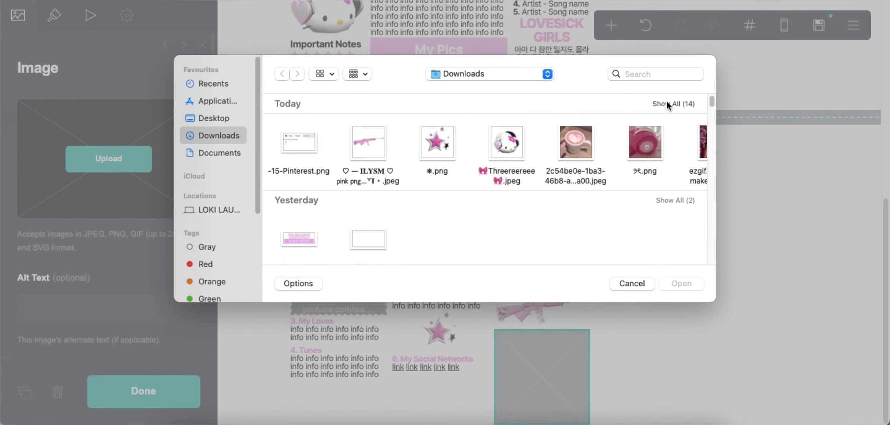
left_click(667, 102)
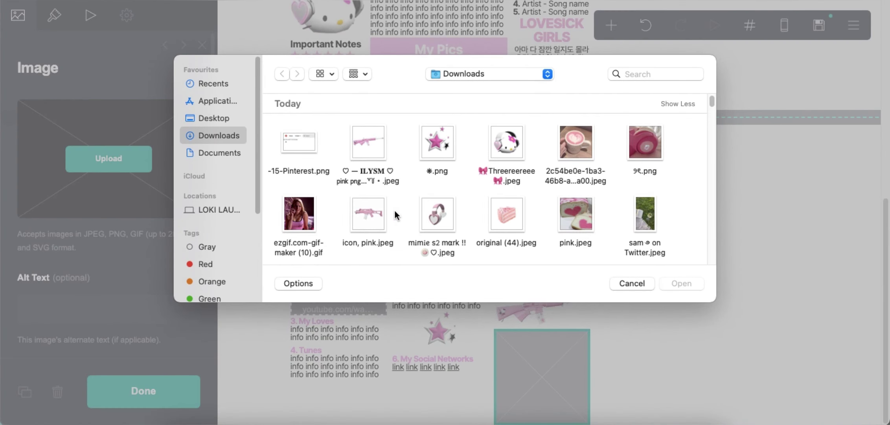
double_click(370, 213)
- Crop the second rifle picture to full width, trimming the blank space above and below it
left_click_drag(473, 230, 681, 240)
left_click_drag(441, 130, 442, 150)
left_click_drag(441, 334, 441, 302)
left_click(843, 19)
left_click(710, 313)
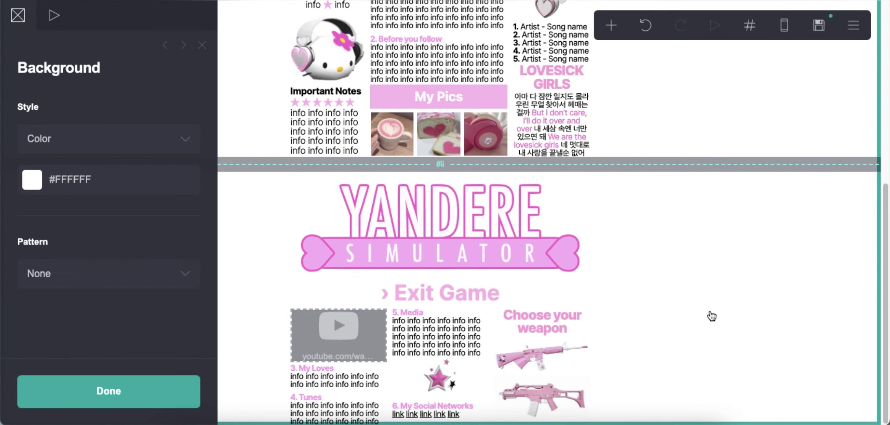
- Save and publish the site, and open the published page
left_click(819, 25)
left_click(71, 134)
left_click(120, 254)
scroll(122, 263, "down", 5)
left_click(122, 262)
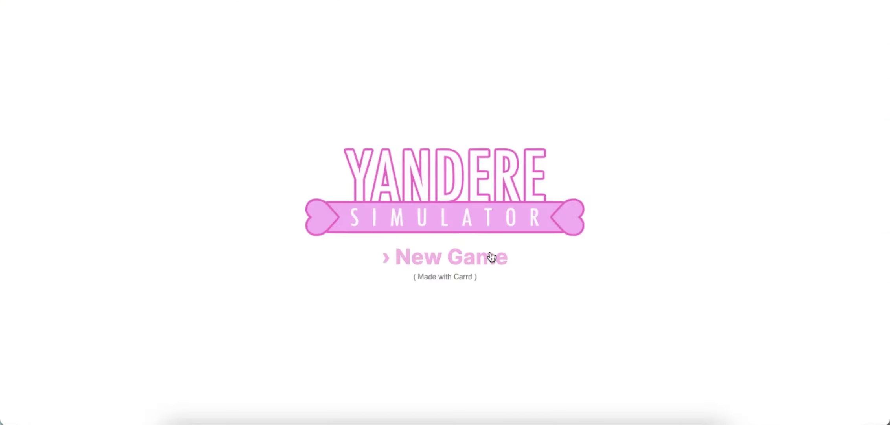
- Check the published site's section links by following New Game, Resume Game and Exit Game in turn
left_click(489, 256)
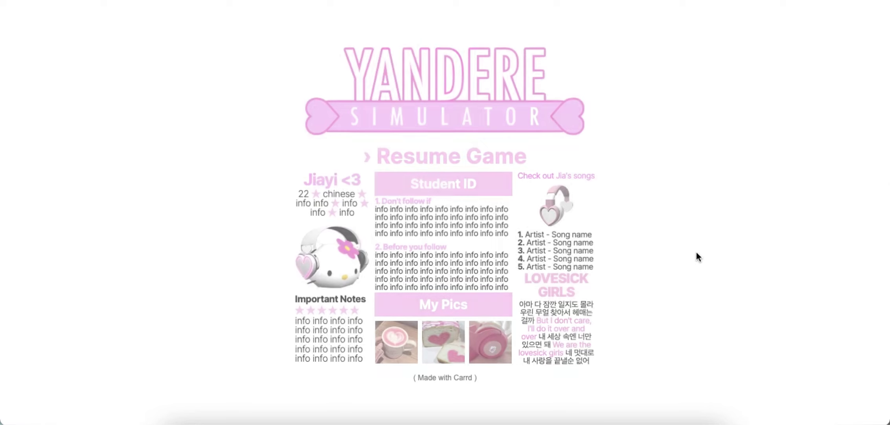
left_click(504, 156)
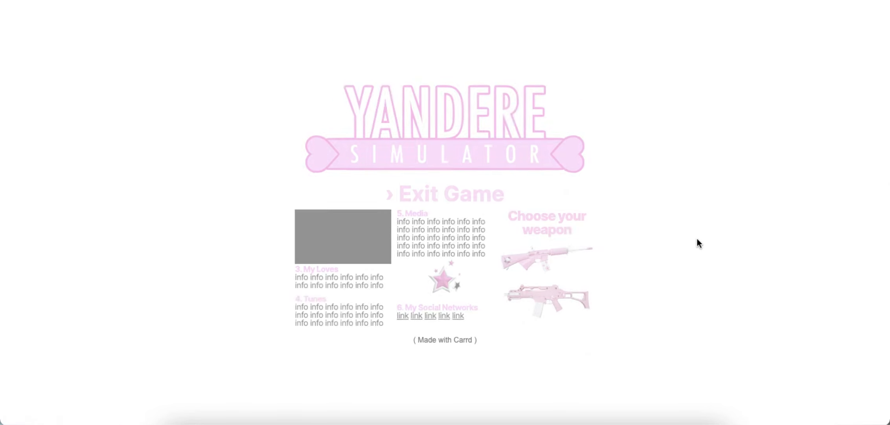
left_click(464, 194)
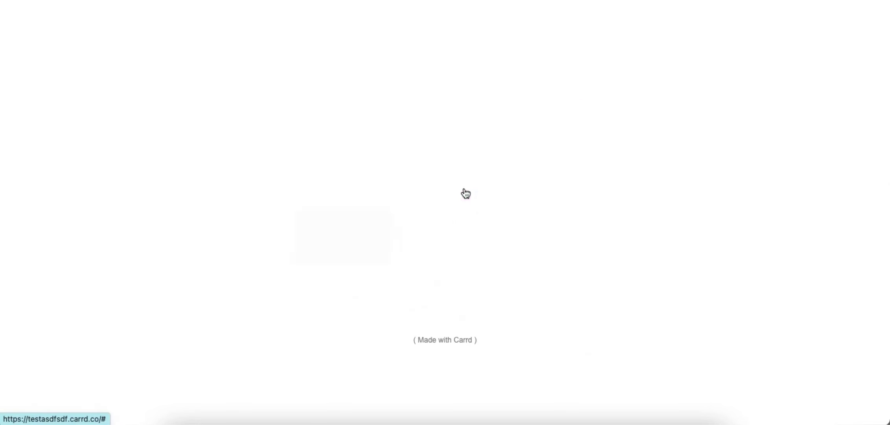